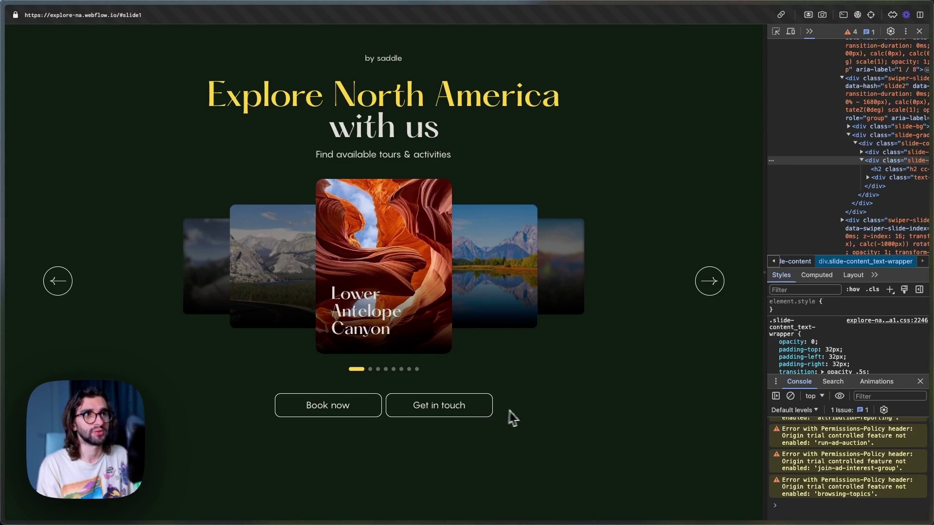
Advance the live carousel with the arrows and drags through Zion National Park and Tioga Pass.
{"action": "left_click", "coordinate": [546, 264]}
{"action": "left_click", "coordinate": [547, 264]}
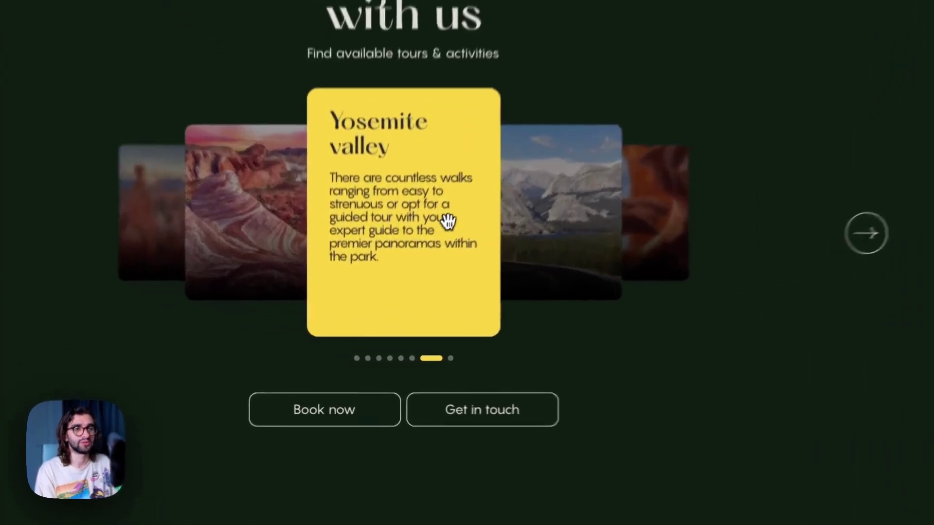
{"action": "left_click_drag", "start_coordinate": [430, 274], "coordinate": [339, 274]}
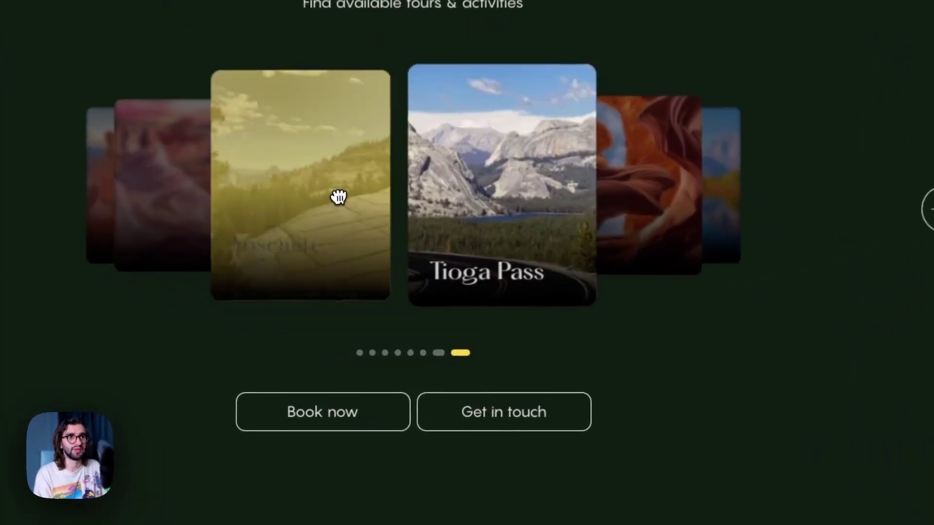
{"action": "left_click_drag", "start_coordinate": [338, 198], "coordinate": [255, 194]}
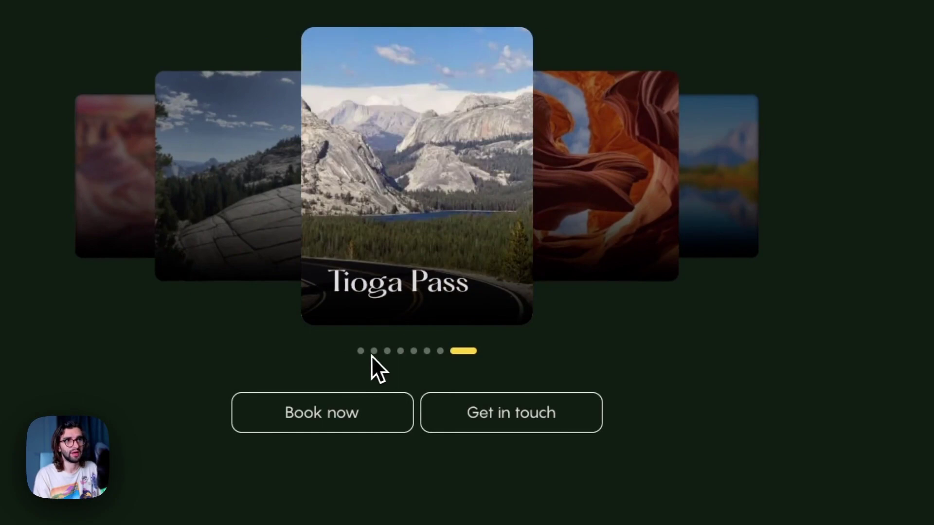
Cycle through Lower Antelope Canyon, Grand Tetons, Zion and Yellowstone, then reload the live page.
{"action": "left_click", "coordinate": [362, 355]}
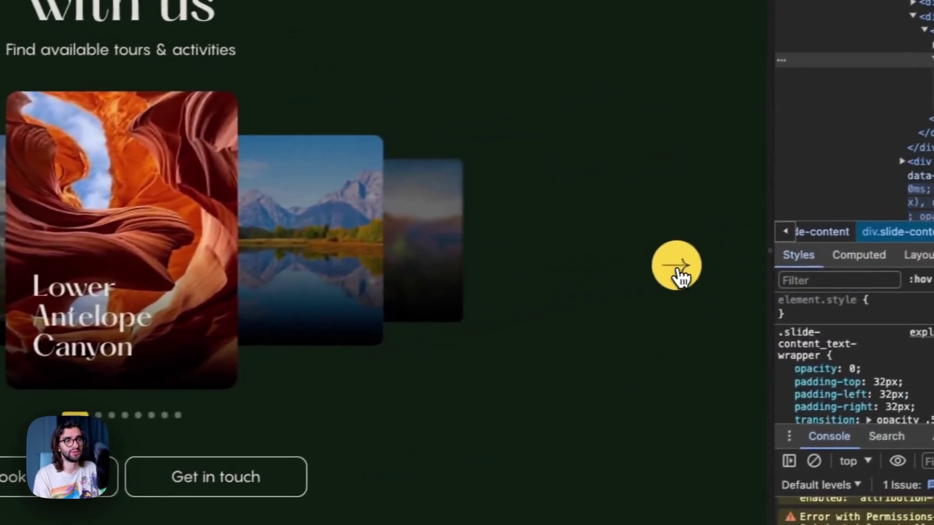
{"action": "left_click", "coordinate": [665, 283]}
{"action": "left_click", "coordinate": [664, 279]}
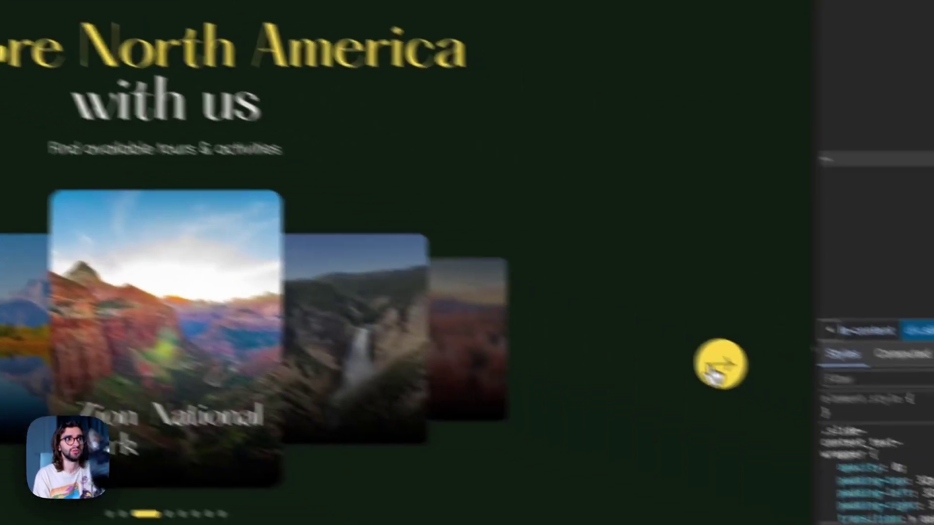
{"action": "left_click", "coordinate": [719, 365]}
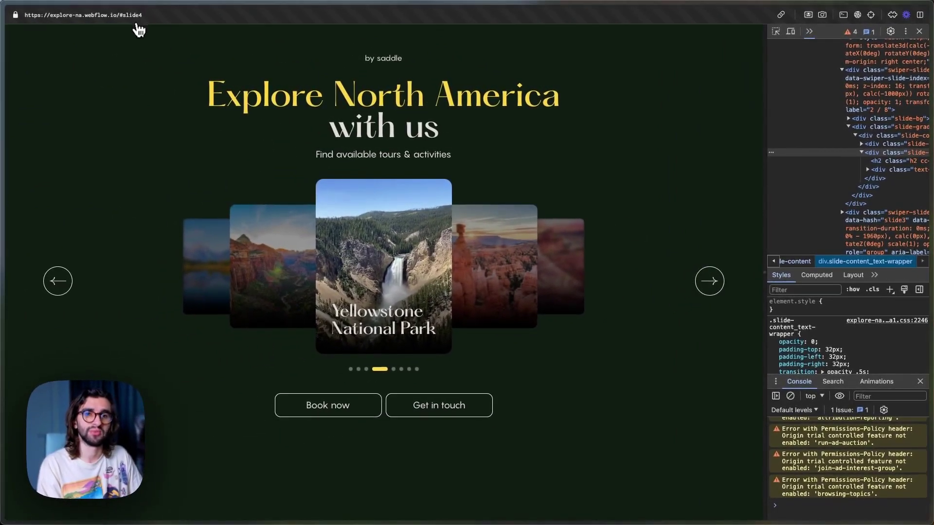
{"action": "mouse_move", "coordinate": [8, 125]}
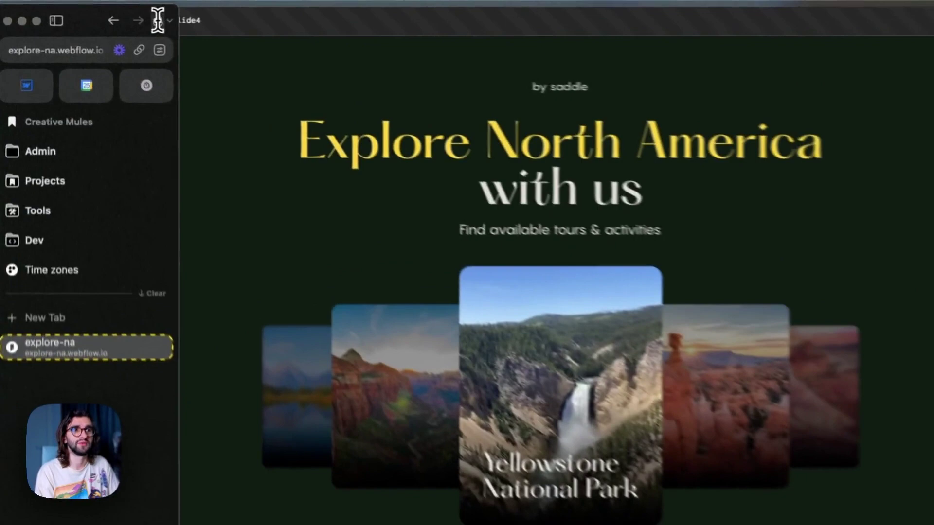
{"action": "left_click", "coordinate": [100, 15]}
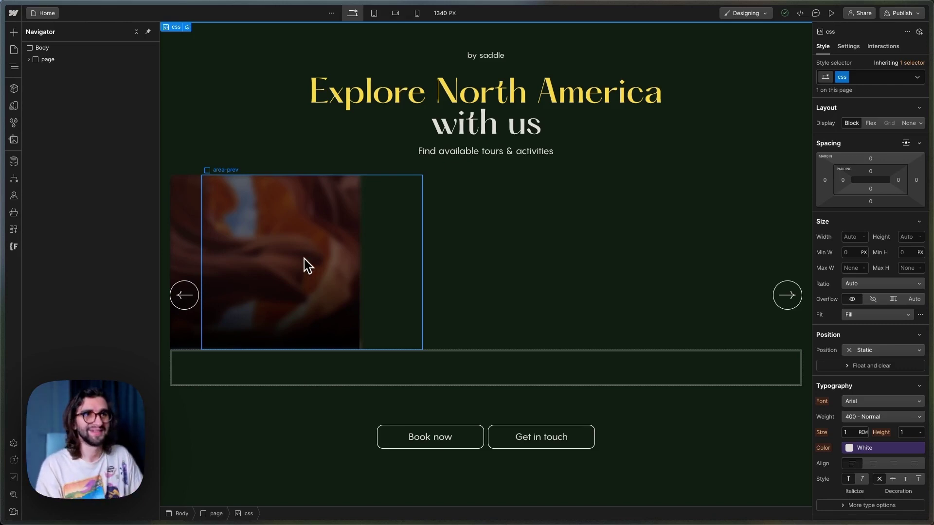
Select a Slide and swiper-wrapper, then collapse the tree back to slider-wrapper and select it.
{"action": "left_click", "coordinate": [194, 242]}
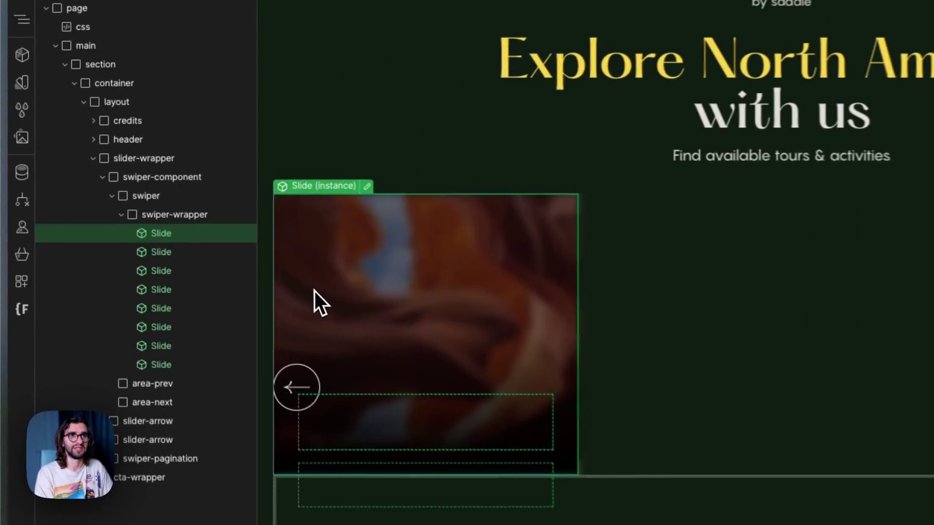
{"action": "left_click", "coordinate": [167, 217]}
{"action": "left_click", "coordinate": [121, 217]}
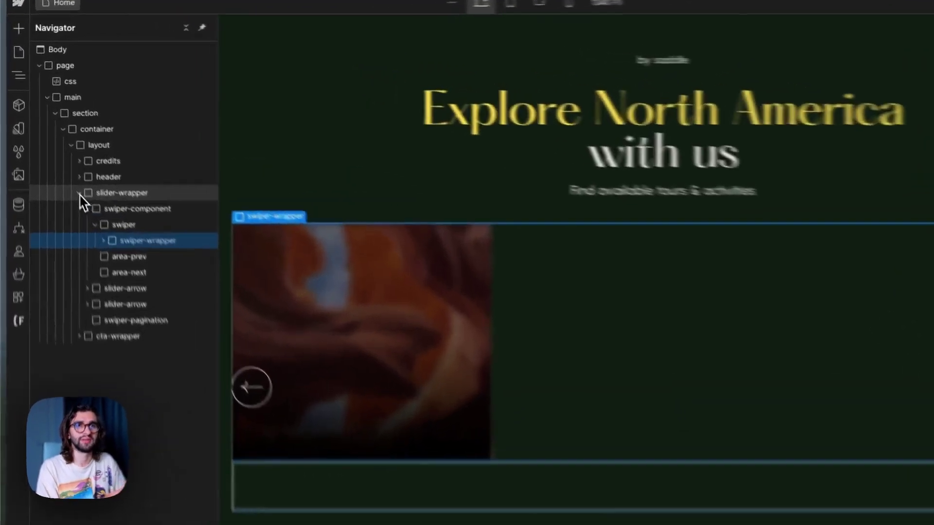
{"action": "left_click", "coordinate": [58, 153]}
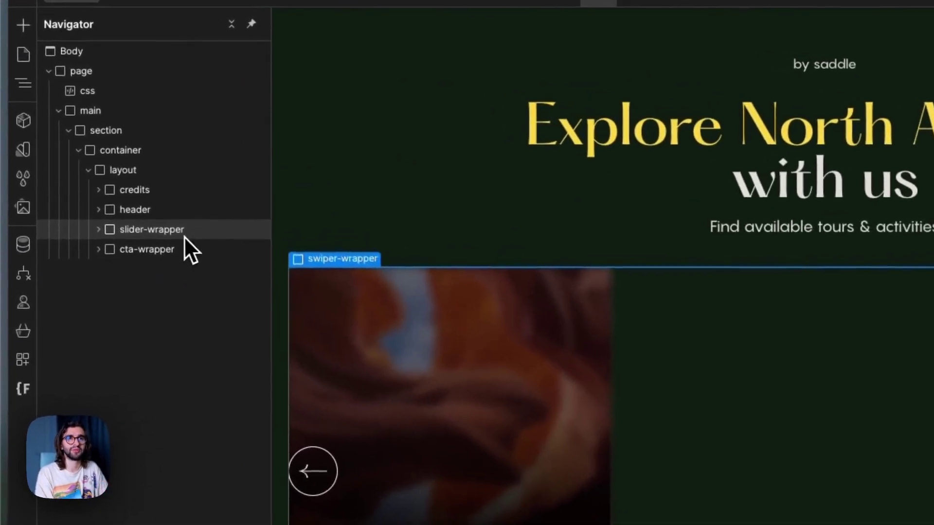
{"action": "left_click", "coordinate": [175, 235]}
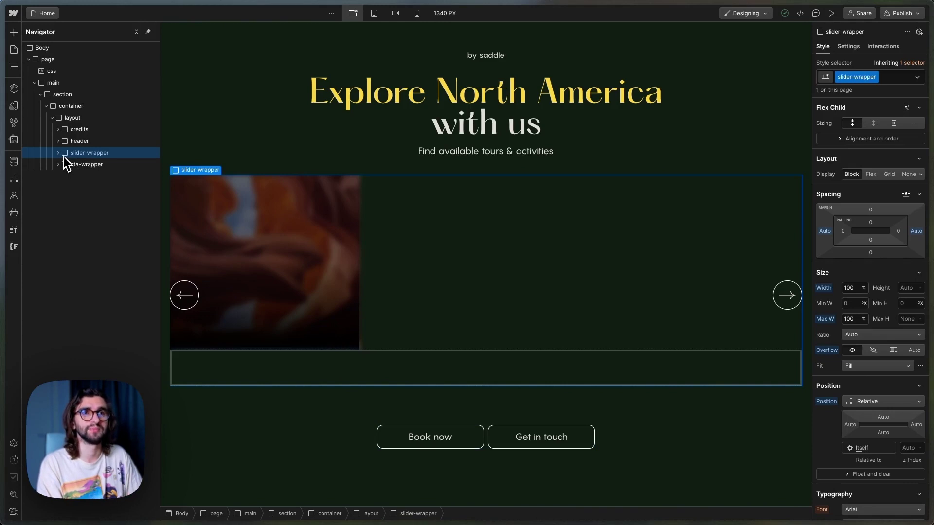
Expand slider-wrapper and inspect swiper-pagination and the 60 px cc-prev/cc-next slider-arrow elements.
{"action": "left_click", "coordinate": [59, 153]}
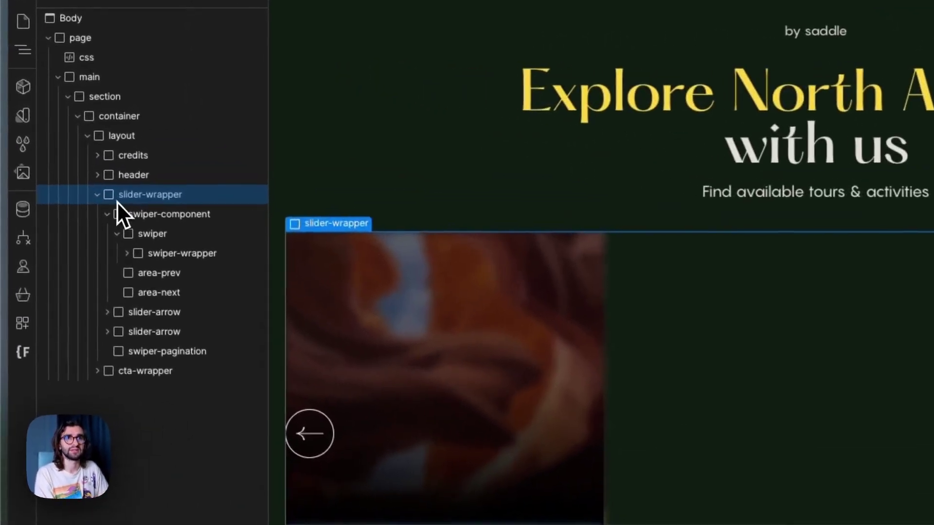
{"action": "left_click", "coordinate": [107, 215]}
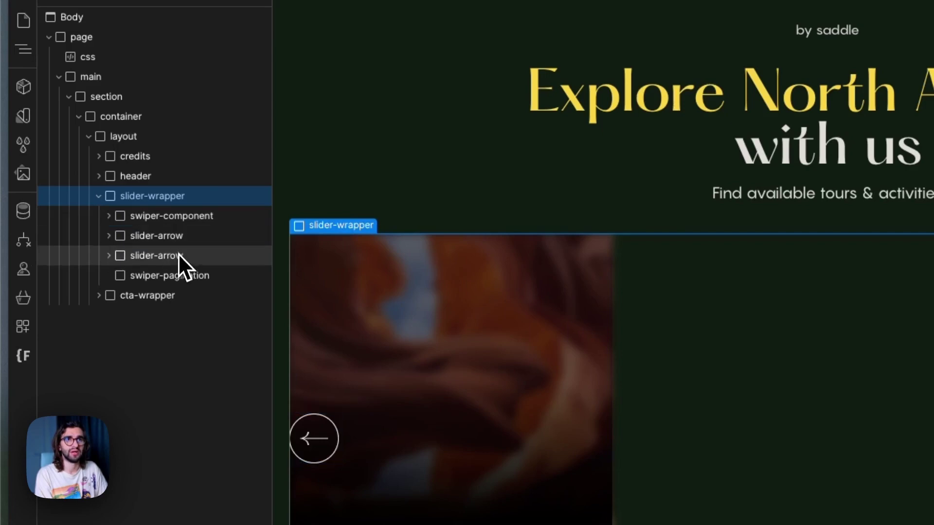
{"action": "left_click", "coordinate": [187, 276]}
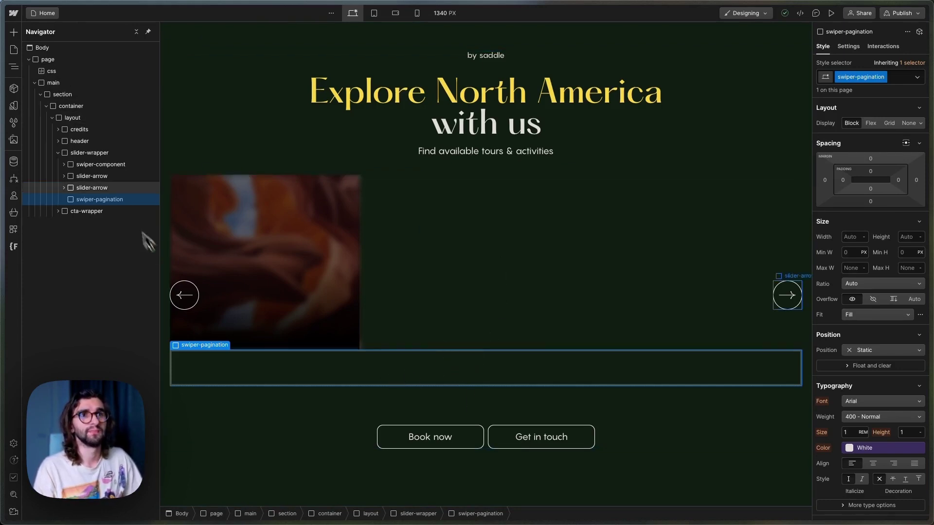
{"action": "left_click", "coordinate": [109, 188]}
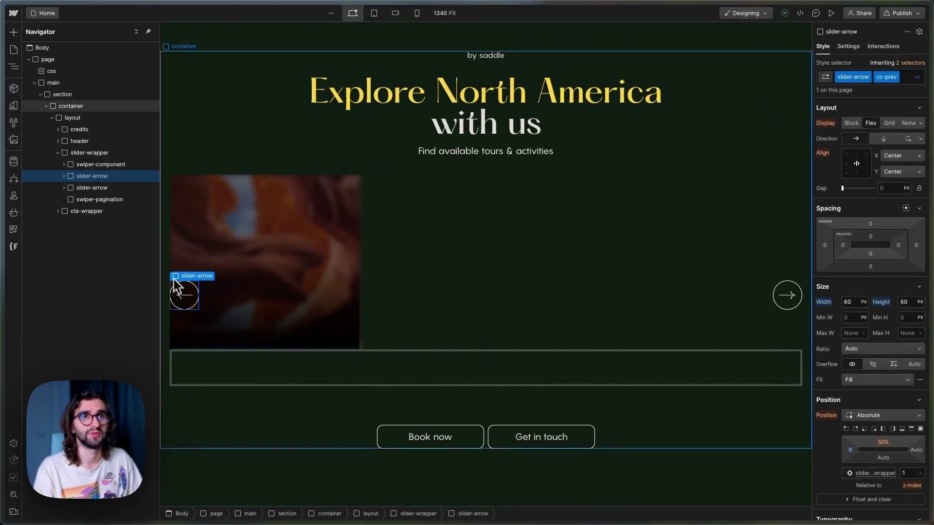
Drill through swiper-component, swiper and swiper-wrapper, then open a Slide instance's component for editing.
{"action": "left_click", "coordinate": [97, 164]}
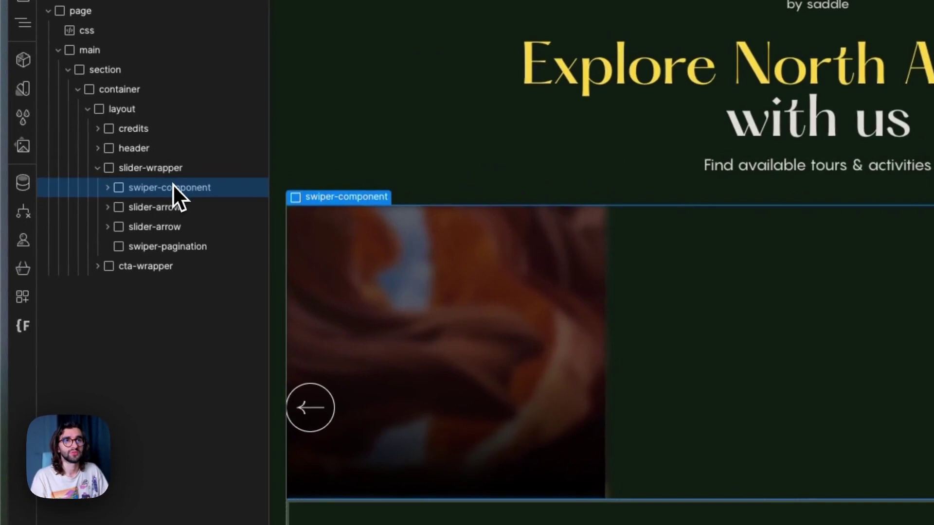
{"action": "left_click", "coordinate": [104, 186]}
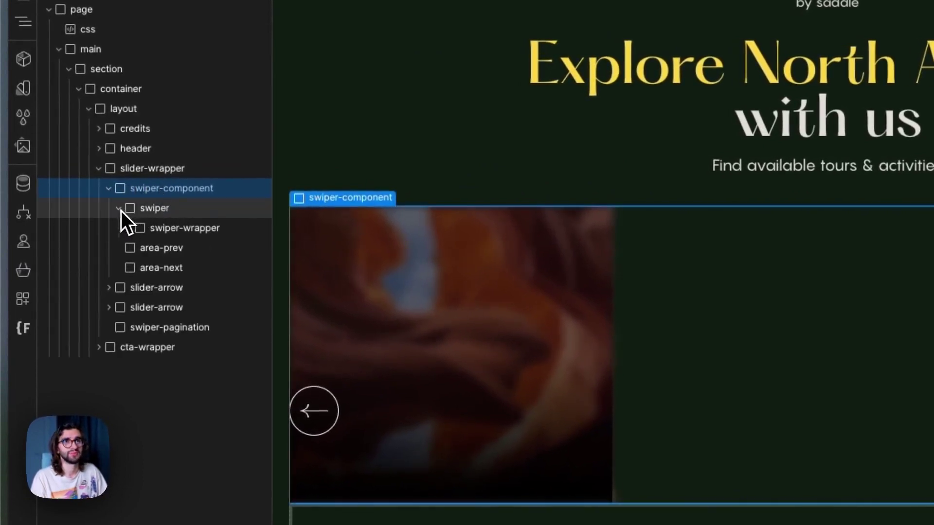
{"action": "left_click", "coordinate": [119, 209]}
{"action": "left_click", "coordinate": [174, 214]}
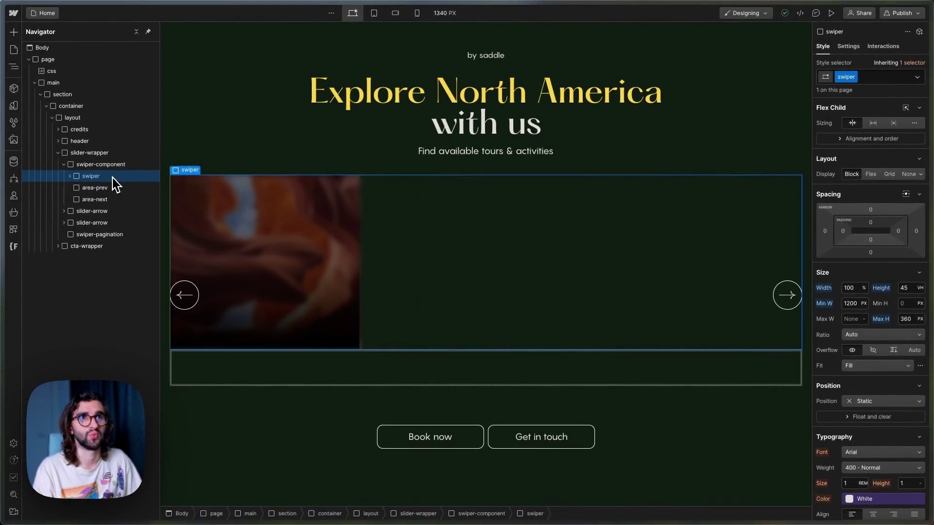
{"action": "left_click", "coordinate": [70, 176]}
{"action": "left_click", "coordinate": [125, 188]}
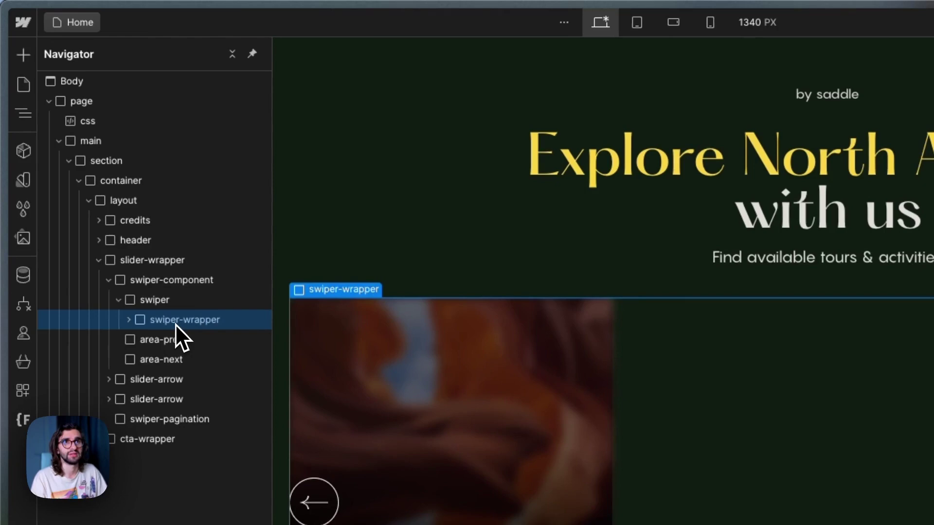
{"action": "left_click", "coordinate": [128, 320]}
{"action": "double_click", "coordinate": [197, 341]}
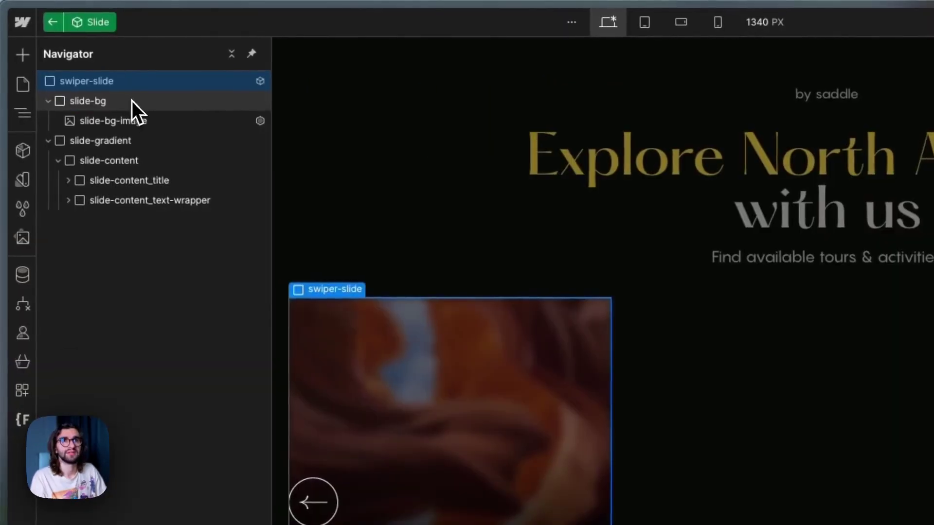
Expand slide-bg to see slide-bg-image, collapse it, and select slide-gradient.
{"action": "left_click", "coordinate": [80, 59]}
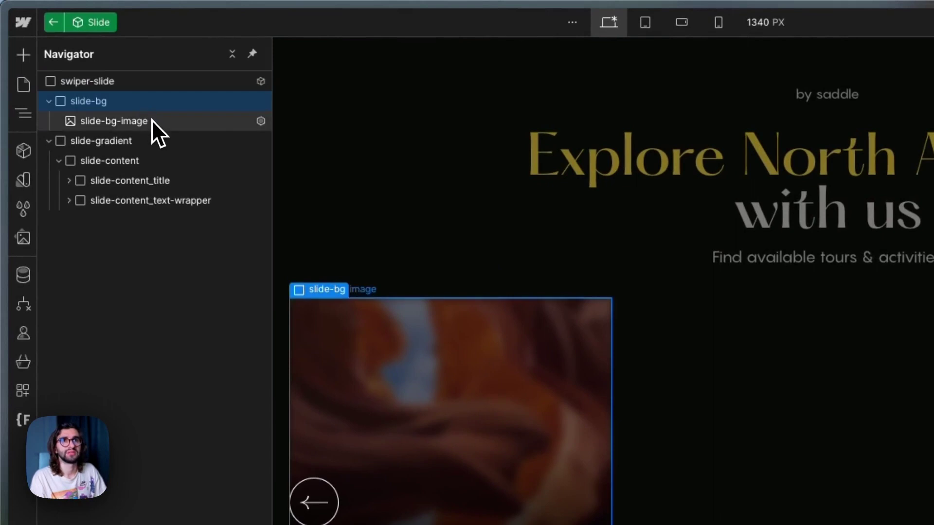
{"action": "left_click", "coordinate": [49, 102]}
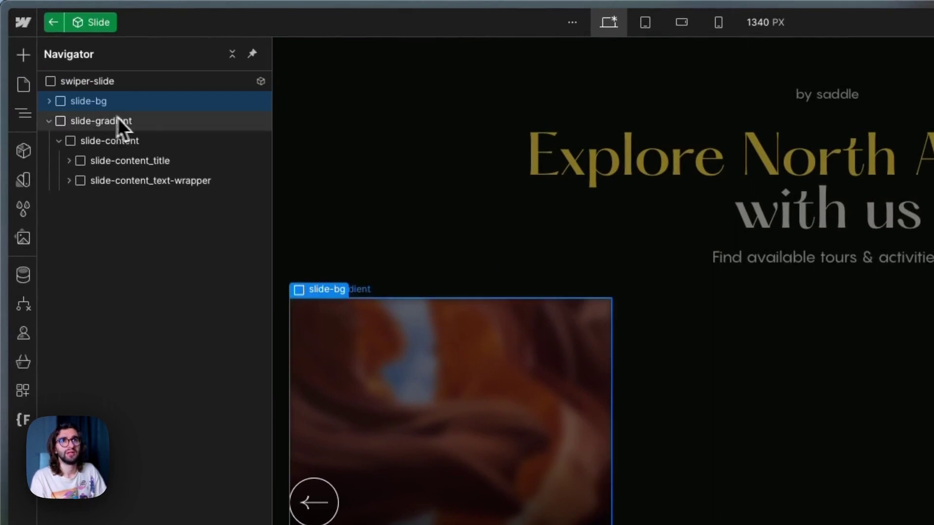
{"action": "left_click", "coordinate": [135, 120]}
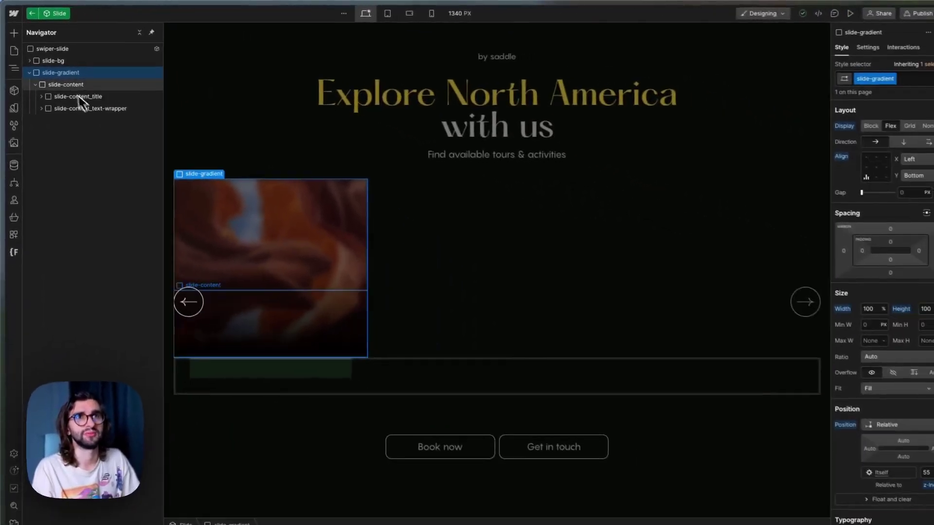
{"action": "scroll", "coordinate": [844, 317], "scroll_direction": "down", "scroll_amount": 8}
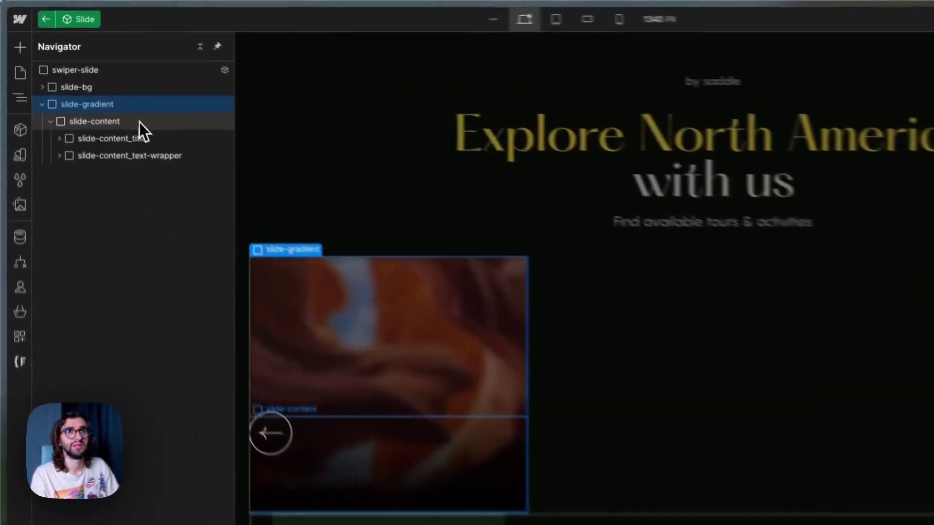
Try a 100% minimum height on slide-content, then select slide-gradient again.
{"action": "left_click", "coordinate": [89, 84]}
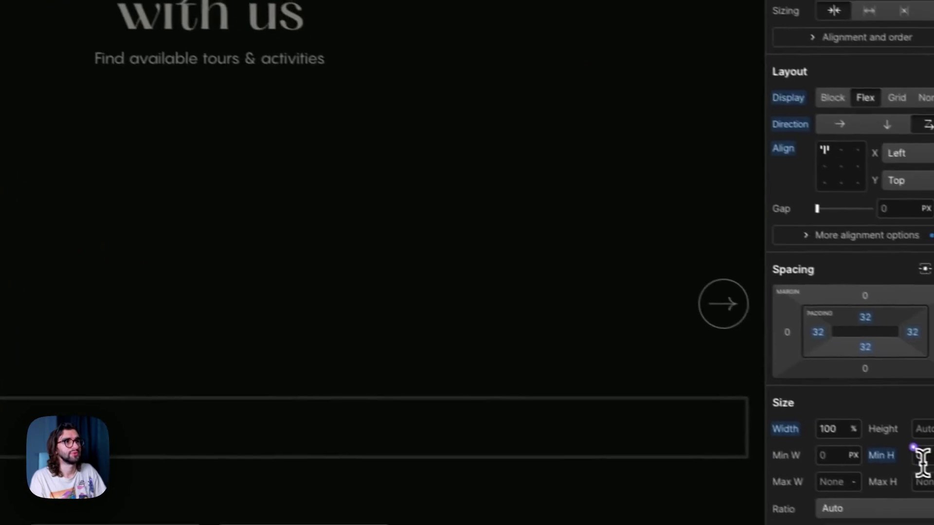
{"action": "left_click", "coordinate": [887, 442]}
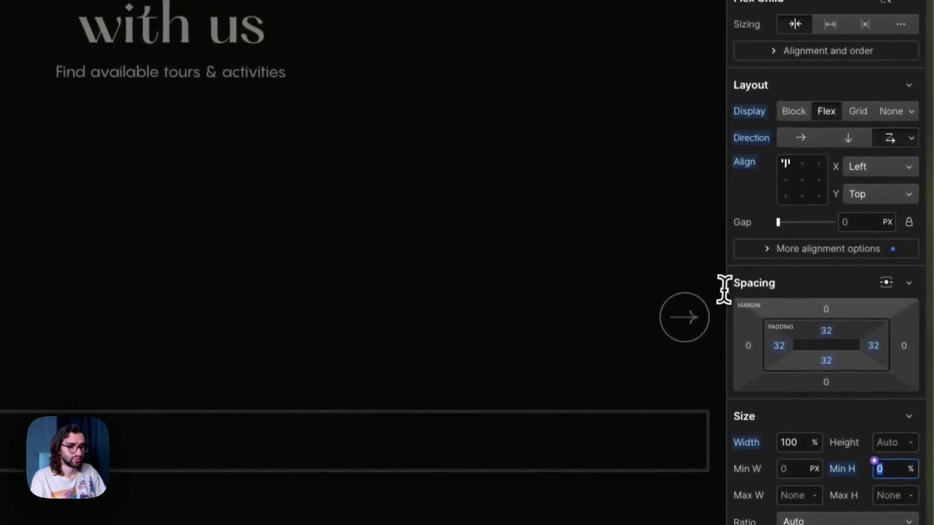
{"action": "type", "text": "100"}
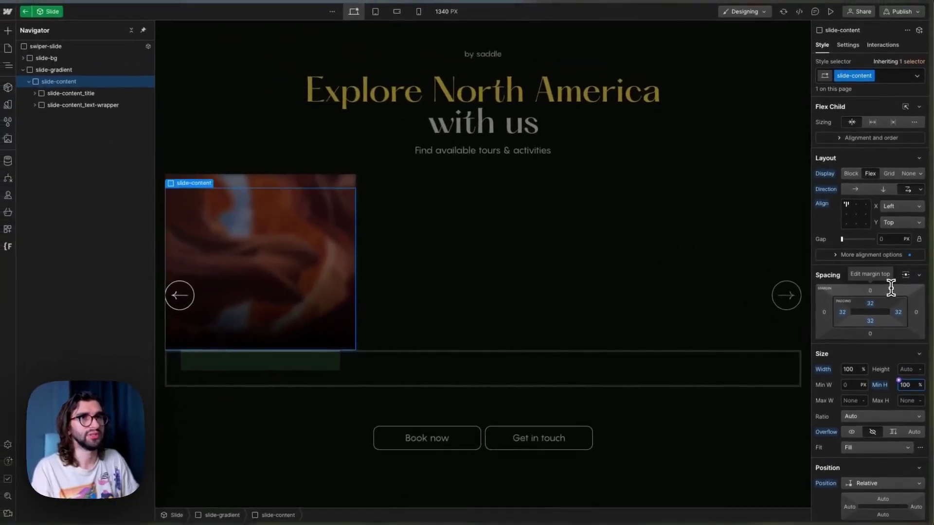
{"action": "scroll", "coordinate": [907, 394], "scroll_direction": "down", "scroll_amount": 10}
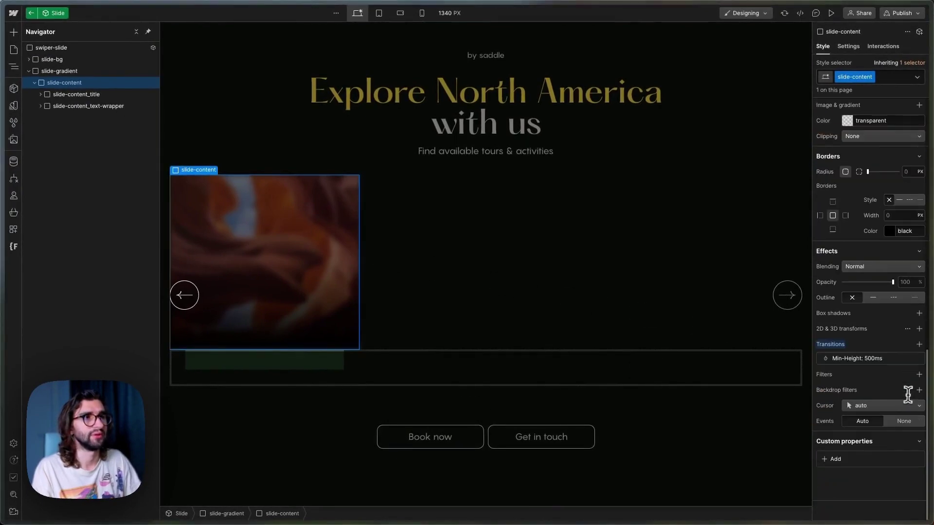
{"action": "scroll", "coordinate": [896, 370], "scroll_direction": "up", "scroll_amount": 8}
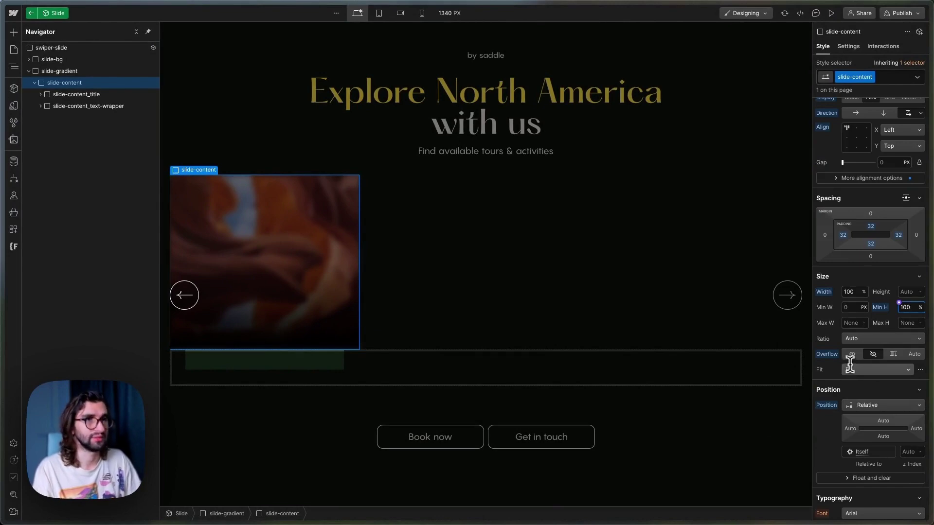
{"action": "left_click", "coordinate": [60, 72]}
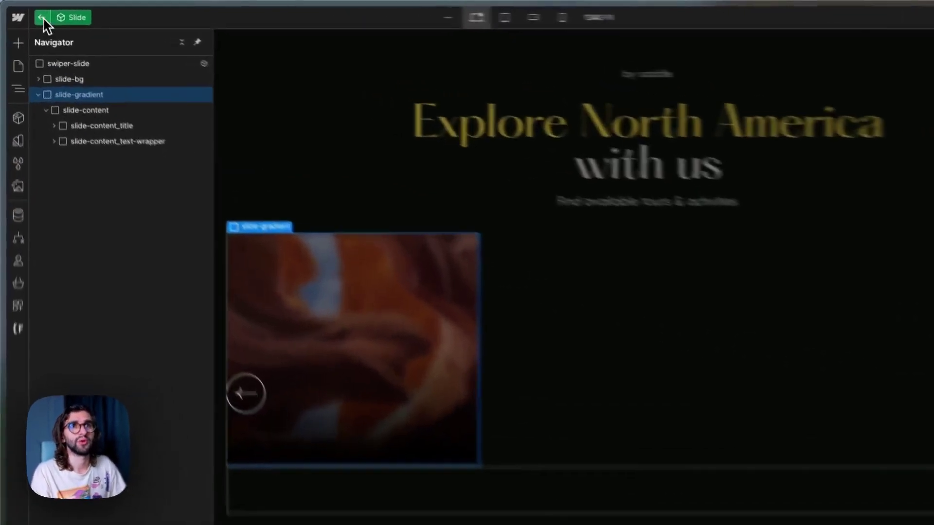
Return to the page tree, open the css embed's code, and mark the .swiper-pagination rule.
{"action": "left_click", "coordinate": [42, 18]}
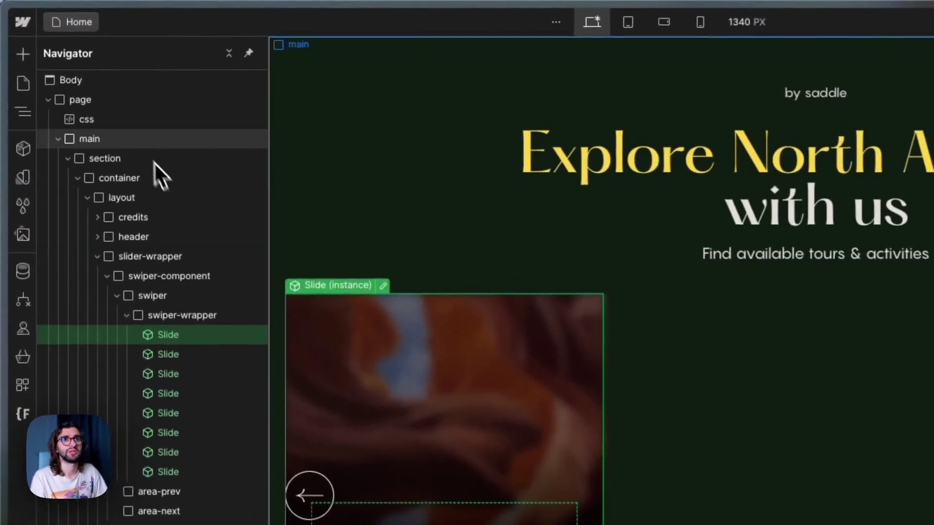
{"action": "left_click", "coordinate": [100, 93]}
{"action": "double_click", "coordinate": [312, 54]}
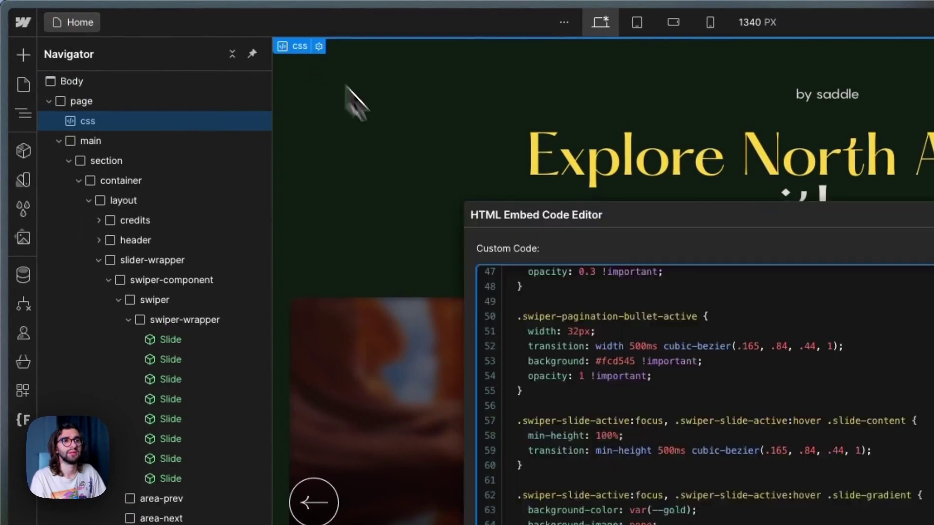
{"action": "scroll", "coordinate": [453, 321], "scroll_direction": "up", "scroll_amount": 15}
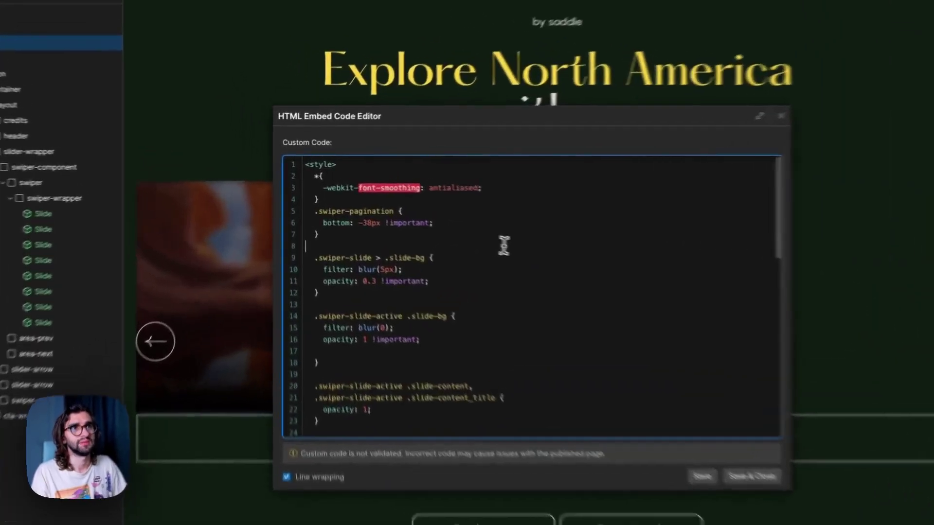
{"action": "left_click_drag", "start_coordinate": [513, 186], "coordinate": [243, 139]}
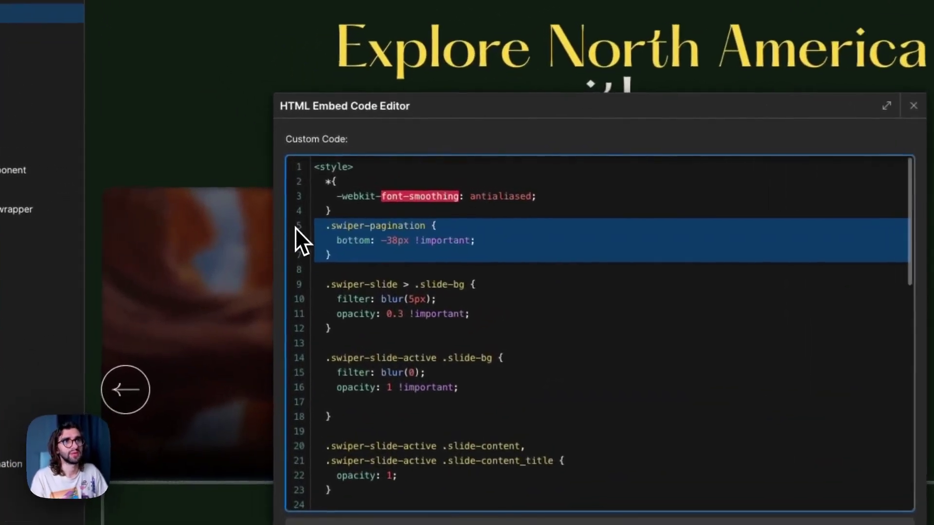
{"action": "left_click", "coordinate": [525, 245]}
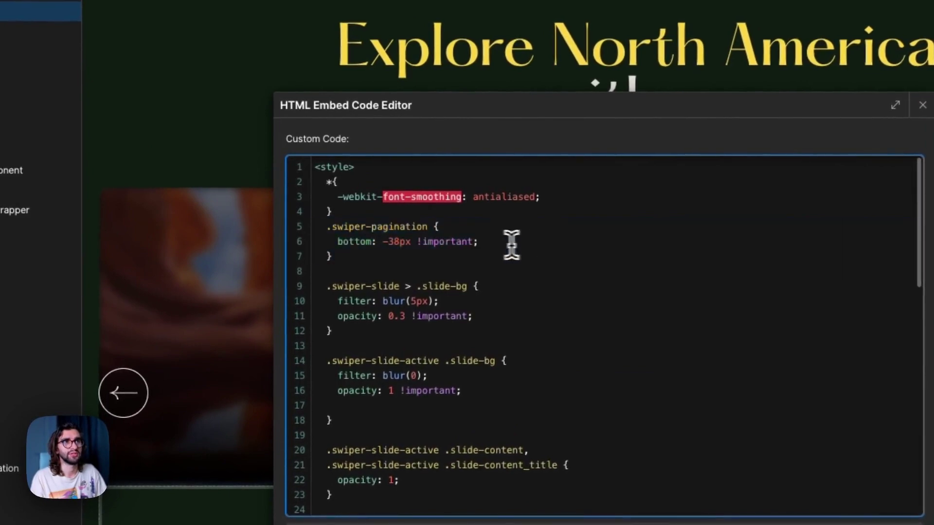
Mark the blur(5px) filter, active slide background and opacity, and next/previous slide blur rules.
{"action": "scroll", "coordinate": [428, 247], "scroll_direction": "down", "scroll_amount": 2}
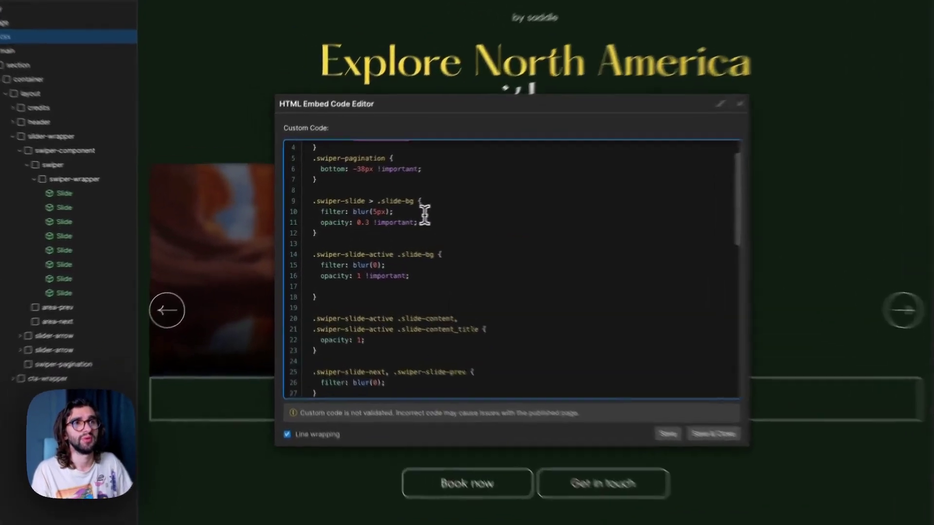
{"action": "left_click_drag", "start_coordinate": [371, 214], "coordinate": [301, 211]}
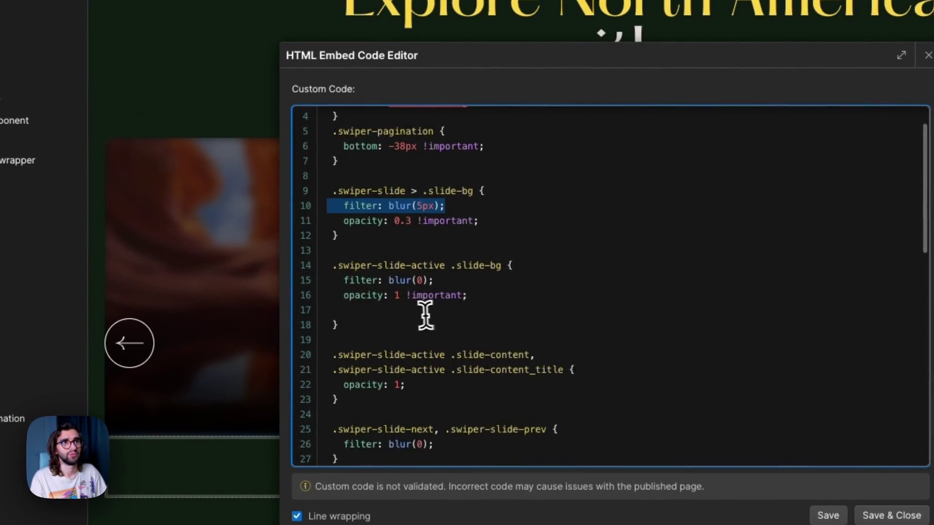
{"action": "left_click_drag", "start_coordinate": [416, 312], "coordinate": [276, 273]}
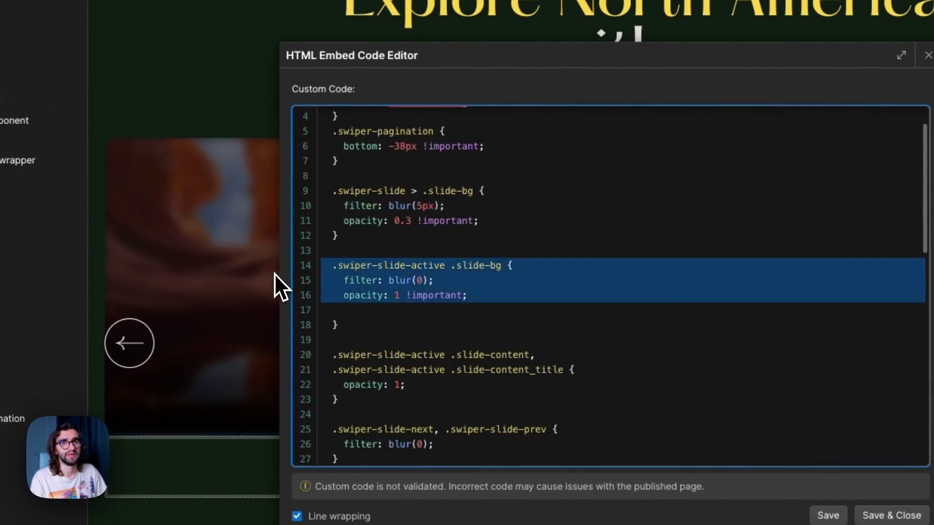
{"action": "scroll", "coordinate": [425, 326], "scroll_direction": "down", "scroll_amount": 2}
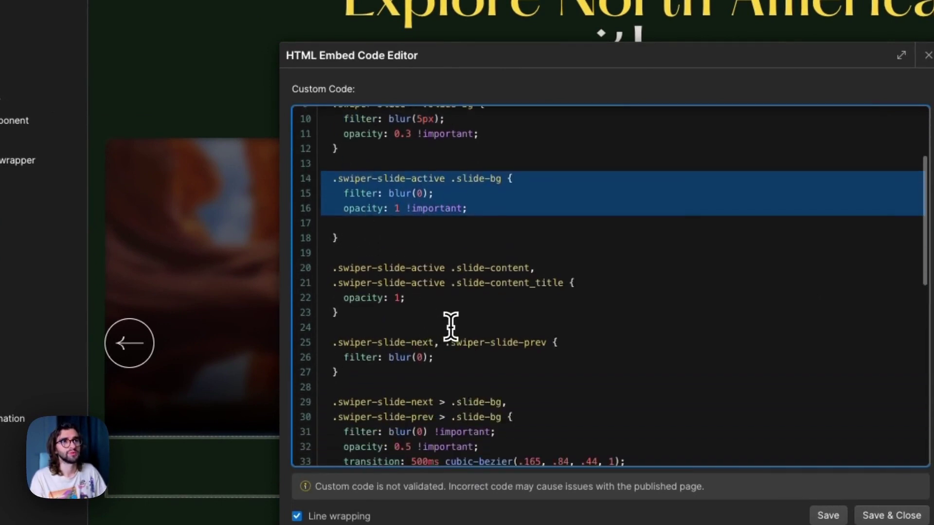
{"action": "left_click_drag", "start_coordinate": [364, 324], "coordinate": [322, 273]}
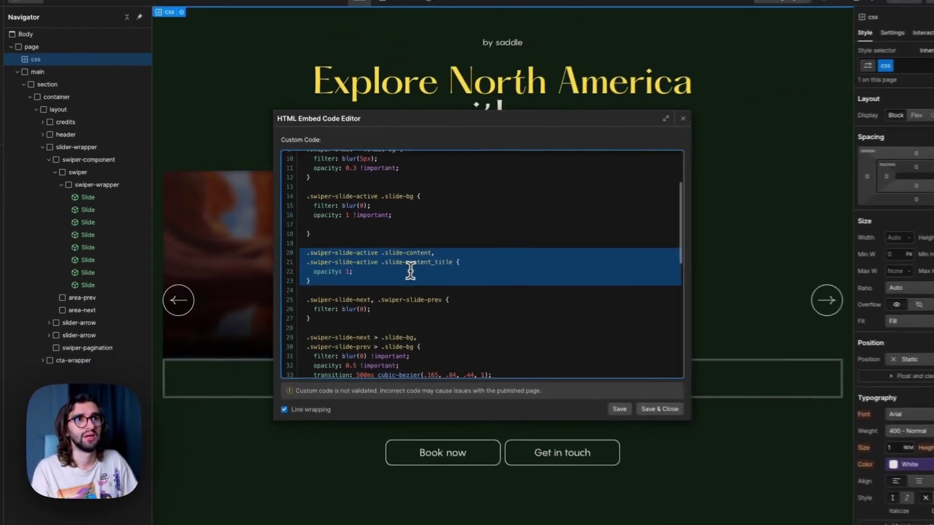
{"action": "scroll", "coordinate": [504, 305], "scroll_direction": "down", "scroll_amount": 2}
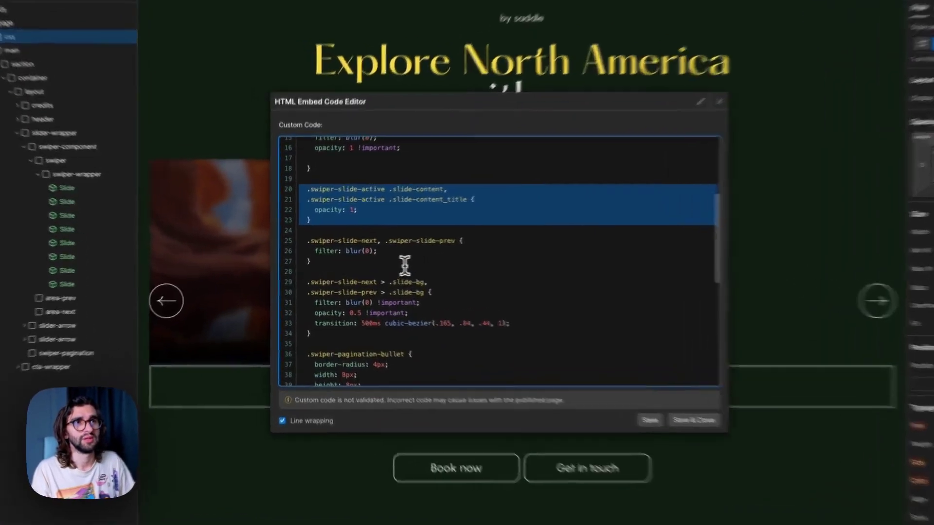
{"action": "left_click_drag", "start_coordinate": [412, 265], "coordinate": [300, 250]}
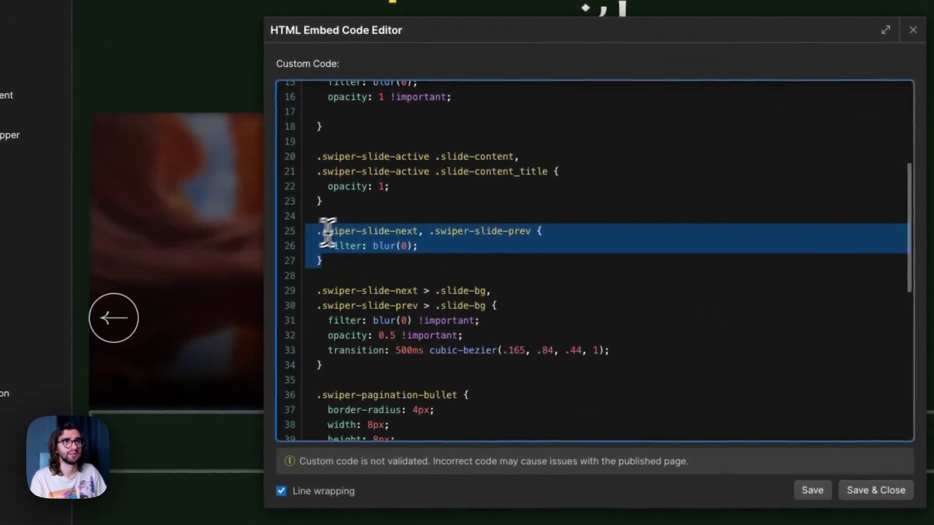
{"action": "scroll", "coordinate": [382, 241], "scroll_direction": "down", "scroll_amount": 1}
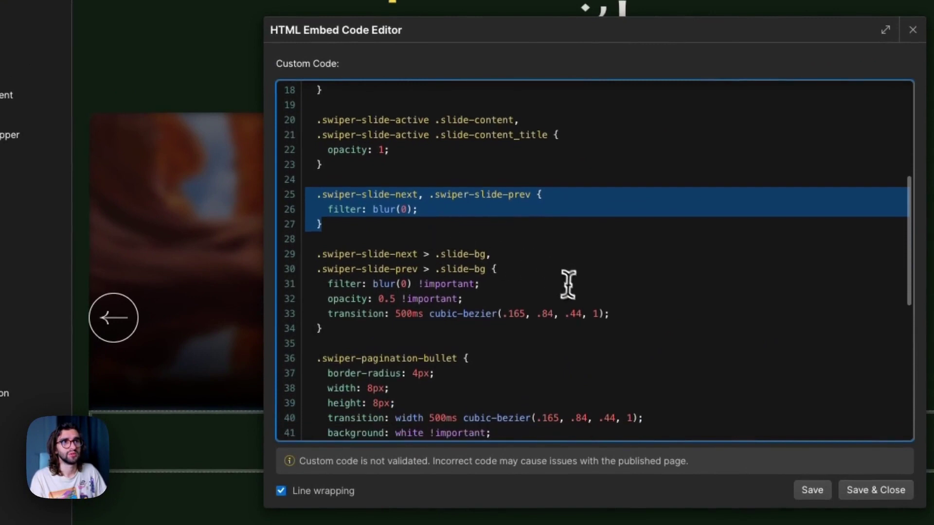
{"action": "left_click_drag", "start_coordinate": [463, 298], "coordinate": [413, 284]}
{"action": "left_click", "coordinate": [478, 263]}
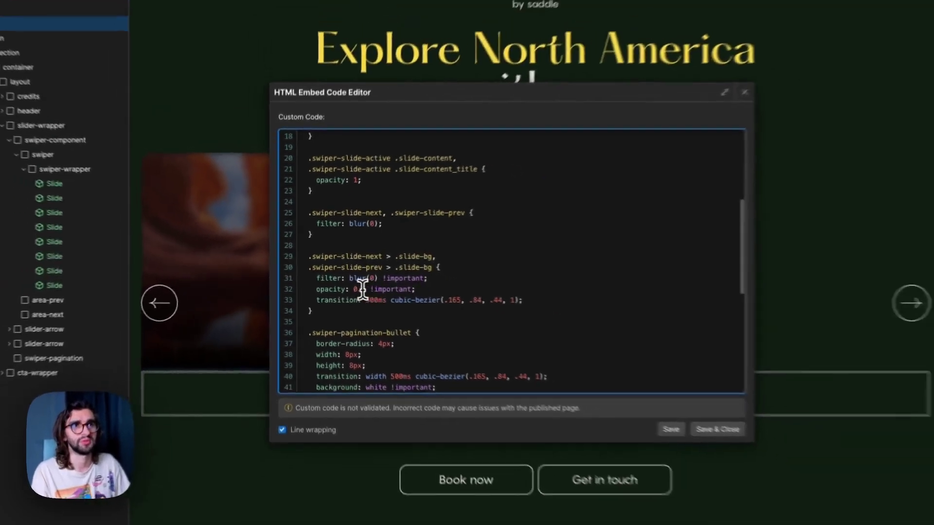
{"action": "scroll", "coordinate": [445, 282], "scroll_direction": "down", "scroll_amount": 1}
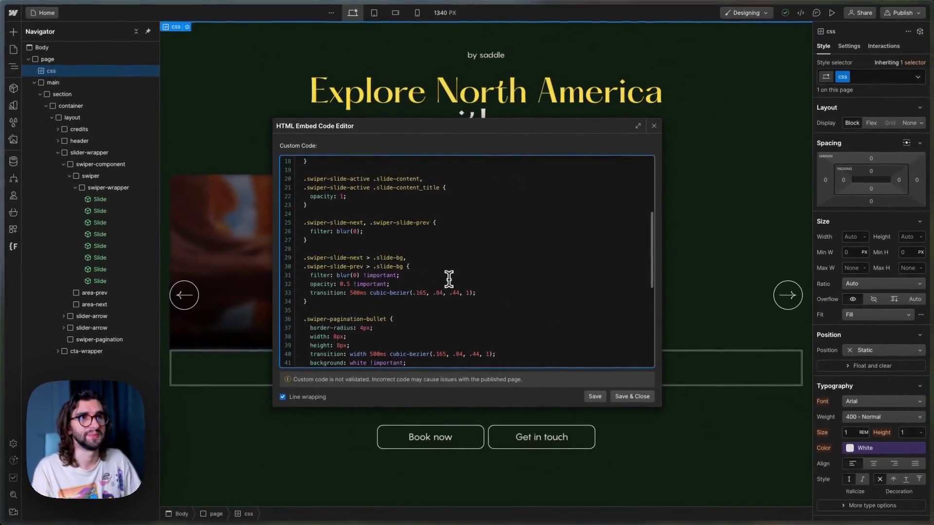
{"action": "scroll", "coordinate": [449, 277], "scroll_direction": "down", "scroll_amount": 5}
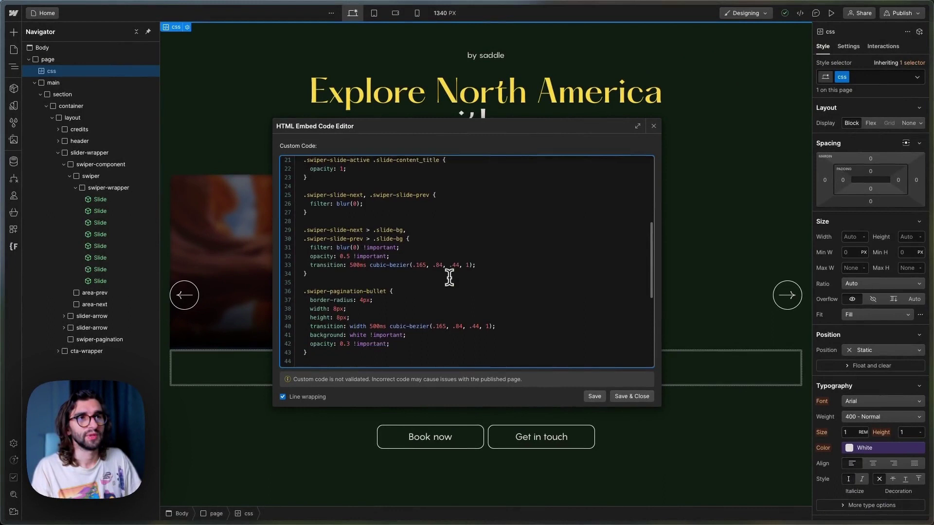
{"action": "scroll", "coordinate": [448, 277], "scroll_direction": "down", "scroll_amount": 1}
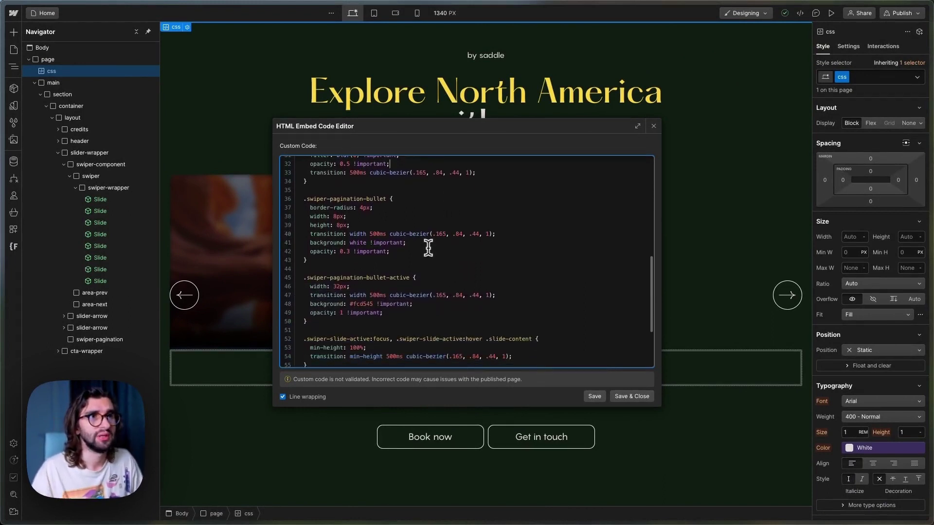
{"action": "left_click", "coordinate": [384, 209]}
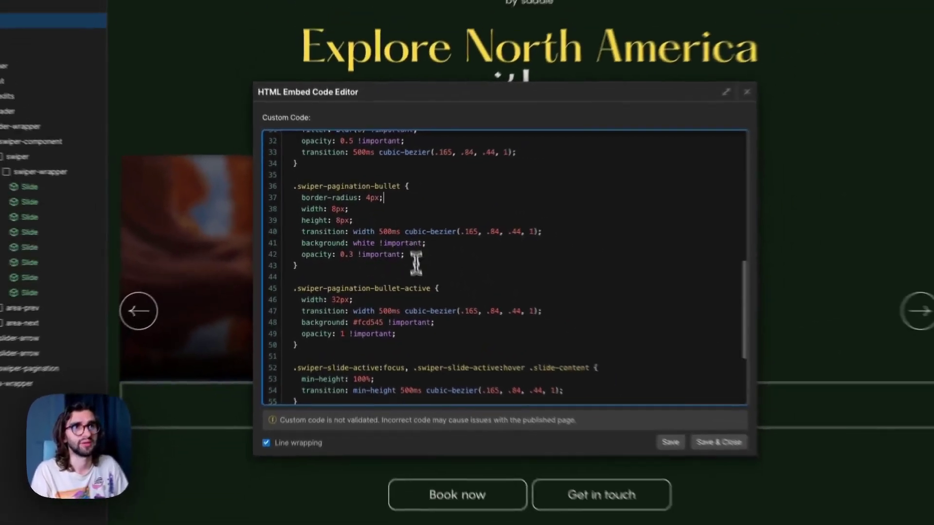
{"action": "scroll", "coordinate": [453, 285], "scroll_direction": "down", "scroll_amount": 2}
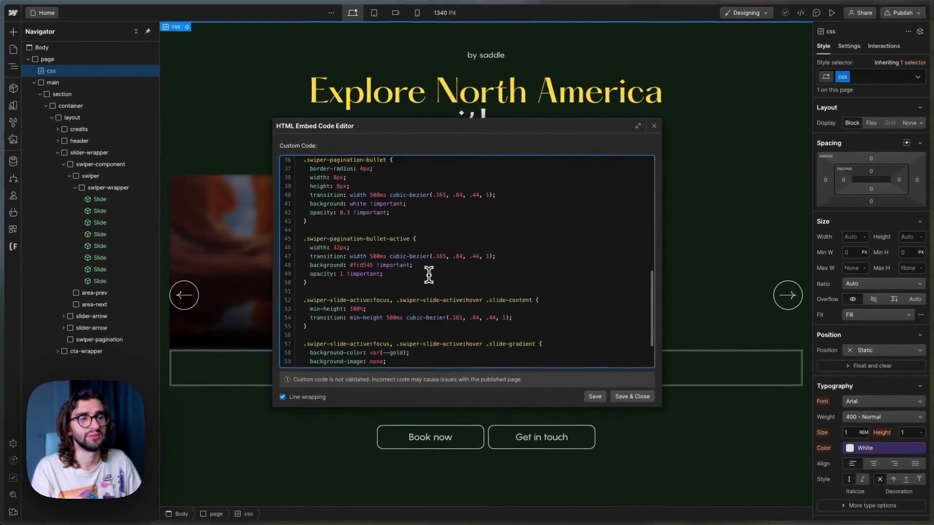
{"action": "scroll", "coordinate": [429, 275], "scroll_direction": "down", "scroll_amount": 3}
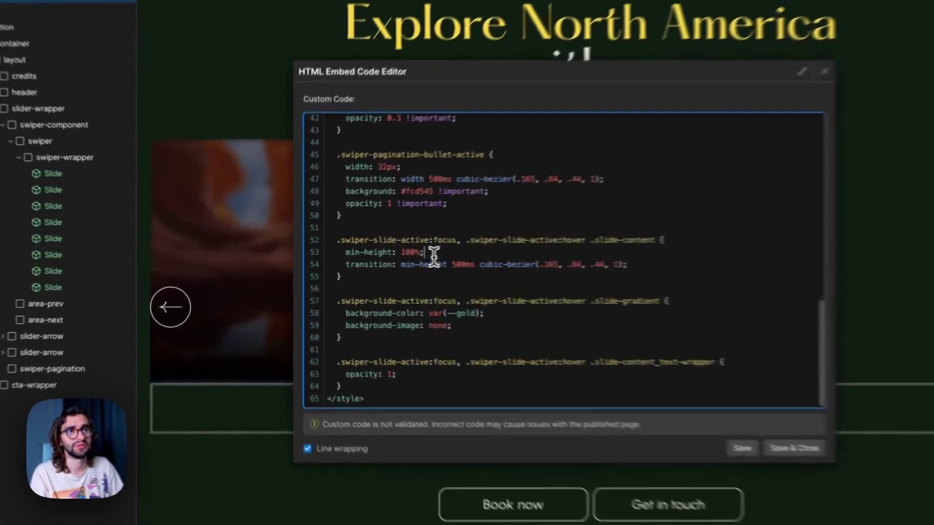
{"action": "left_click_drag", "start_coordinate": [366, 256], "coordinate": [313, 256]}
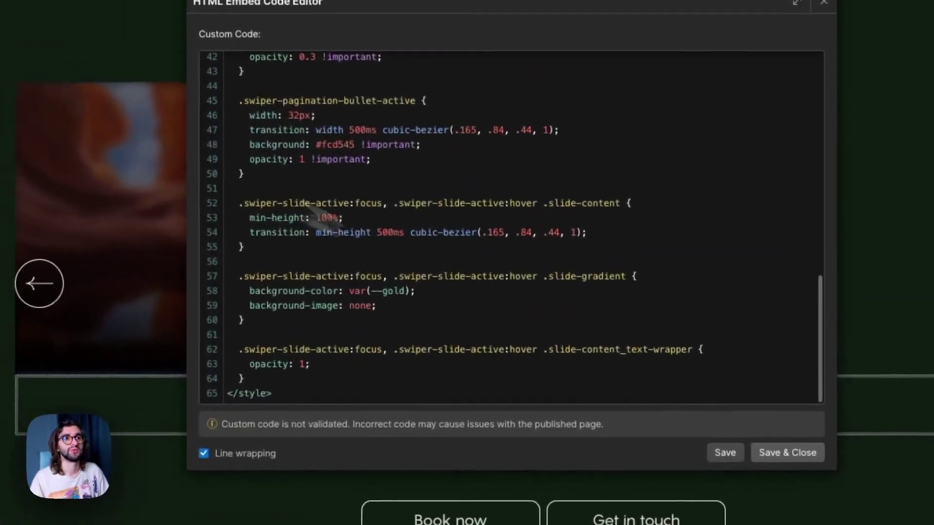
Save and close the css embed, then open the Home page settings' custom code.
{"action": "left_click", "coordinate": [628, 396]}
{"action": "left_click", "coordinate": [16, 78]}
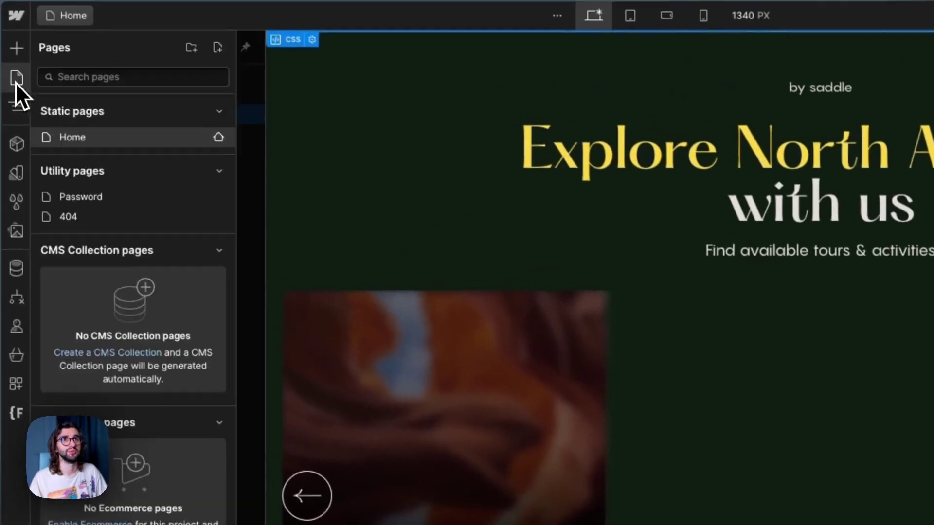
{"action": "left_click", "coordinate": [235, 143]}
{"action": "scroll", "coordinate": [459, 250], "scroll_direction": "down", "scroll_amount": 15}
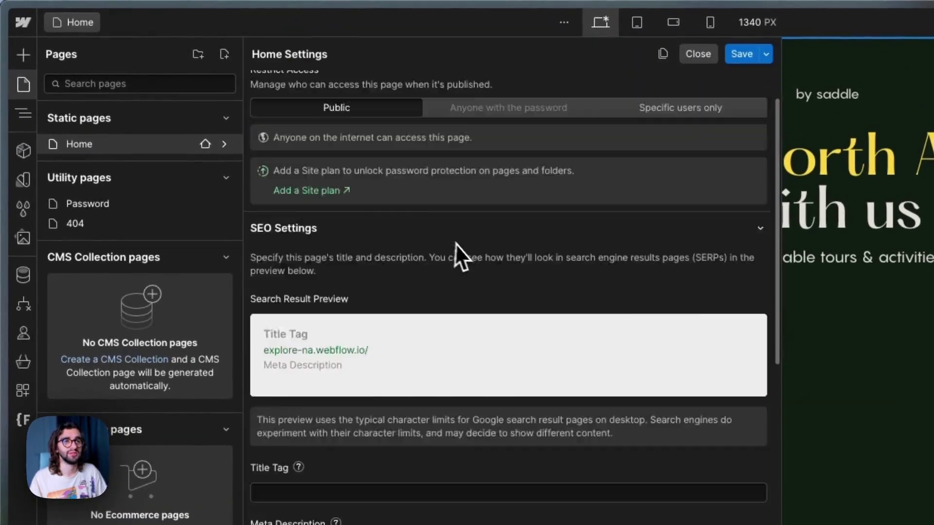
{"action": "scroll", "coordinate": [469, 258], "scroll_direction": "down", "scroll_amount": 3}
{"action": "scroll", "coordinate": [472, 269], "scroll_direction": "up", "scroll_amount": 3}
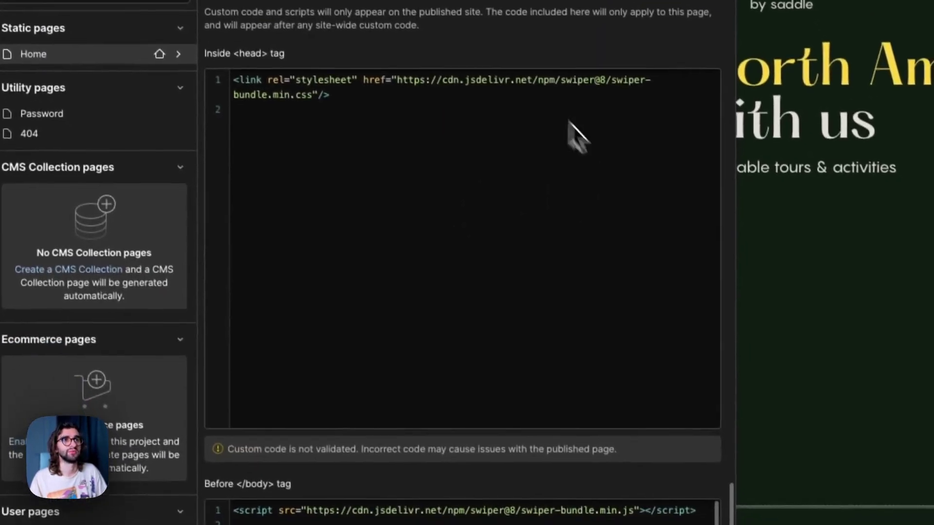
Highlight the Swiper stylesheet link and the script lines setting slide data-hash attributes.
{"action": "left_click_drag", "start_coordinate": [431, 124], "coordinate": [209, 73]}
{"action": "scroll", "coordinate": [489, 333], "scroll_direction": "down", "scroll_amount": 3}
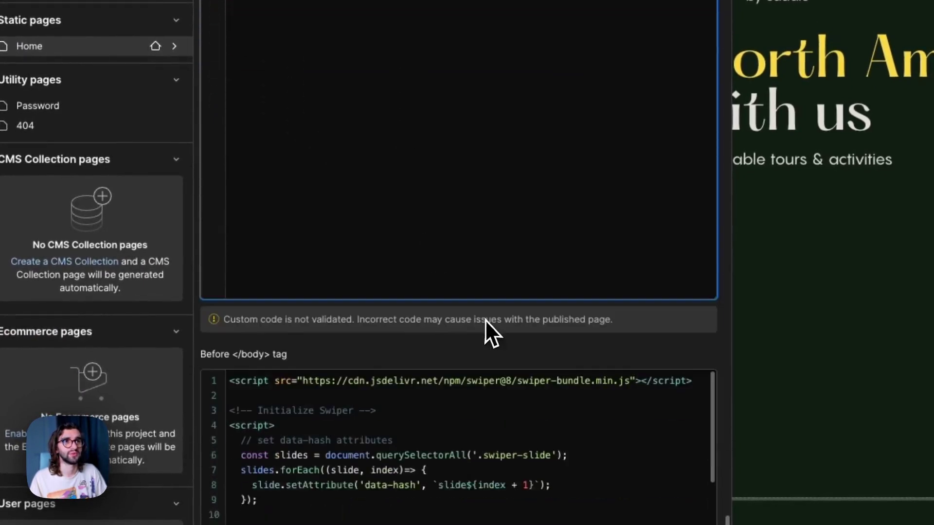
{"action": "left_click_drag", "start_coordinate": [574, 372], "coordinate": [329, 370]}
{"action": "left_click", "coordinate": [376, 396]}
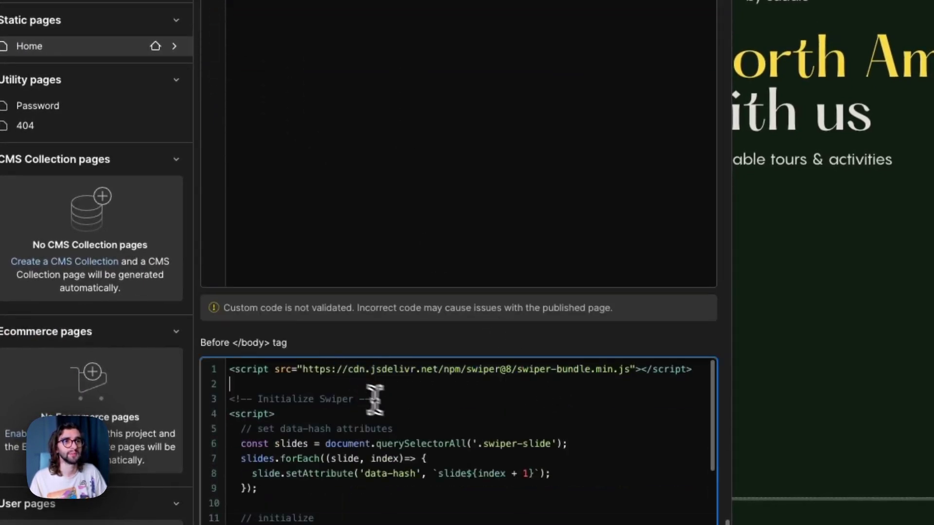
{"action": "scroll", "coordinate": [423, 392], "scroll_direction": "down", "scroll_amount": 2}
{"action": "scroll", "coordinate": [423, 391], "scroll_direction": "down", "scroll_amount": 2}
{"action": "scroll", "coordinate": [418, 394], "scroll_direction": "up", "scroll_amount": 4}
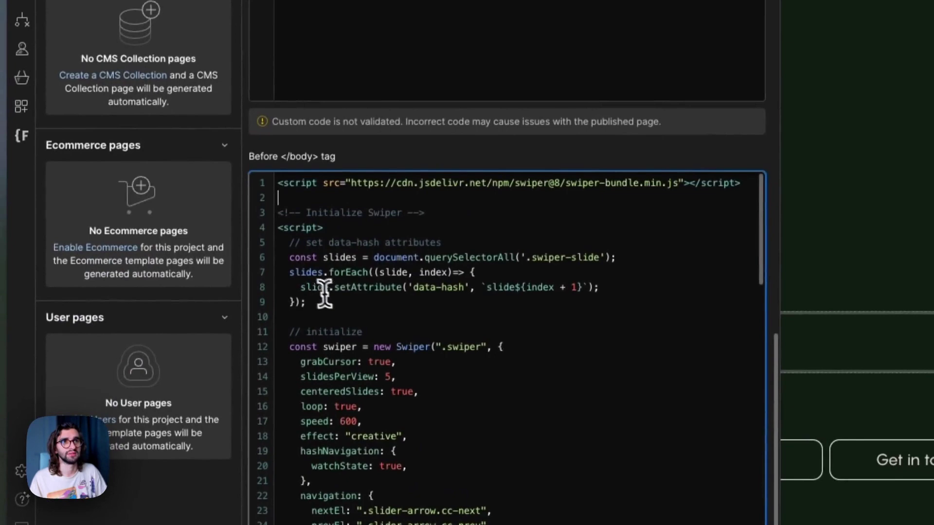
{"action": "left_click_drag", "start_coordinate": [309, 298], "coordinate": [255, 258]}
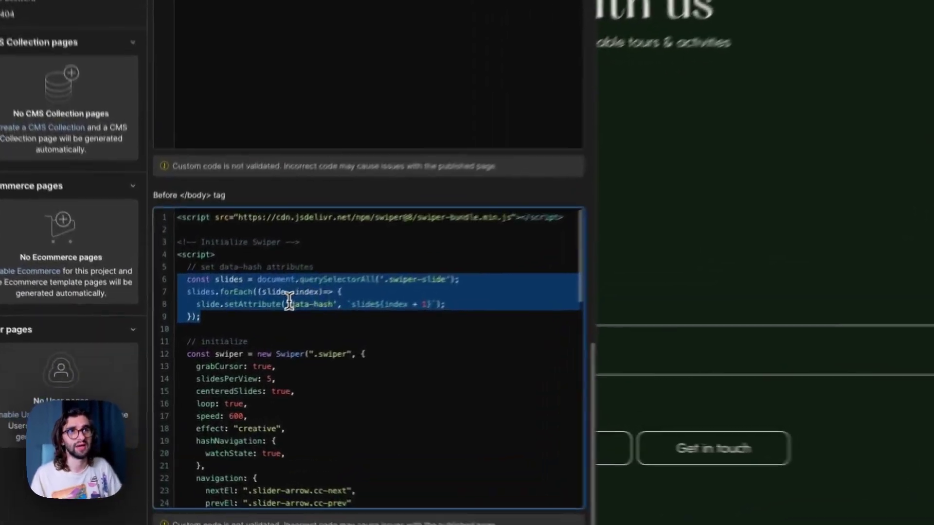
{"action": "left_click", "coordinate": [244, 335]}
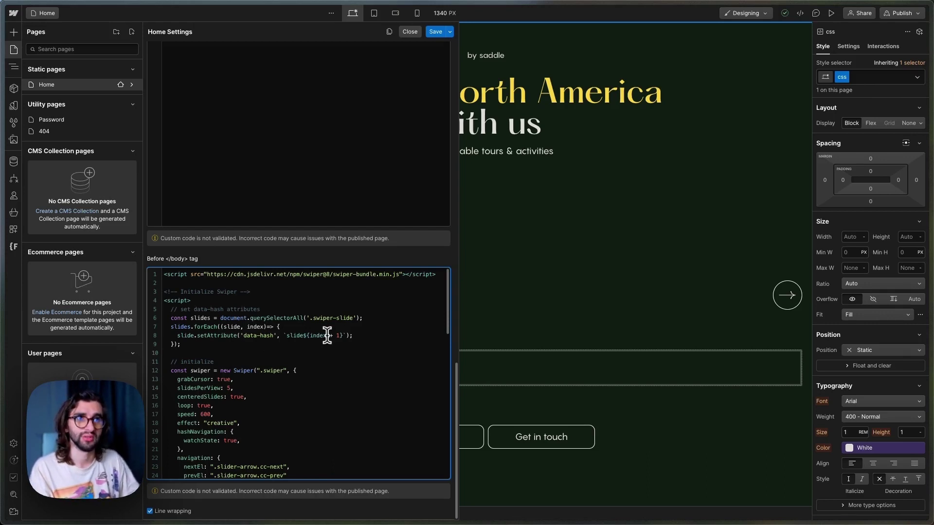
{"action": "scroll", "coordinate": [256, 339], "scroll_direction": "down", "scroll_amount": 3}
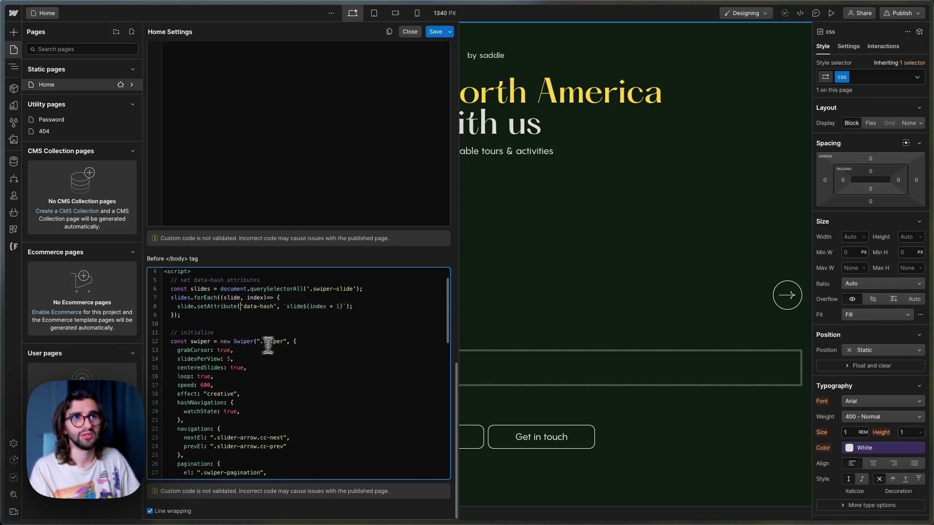
{"action": "scroll", "coordinate": [267, 329], "scroll_direction": "down", "scroll_amount": 1}
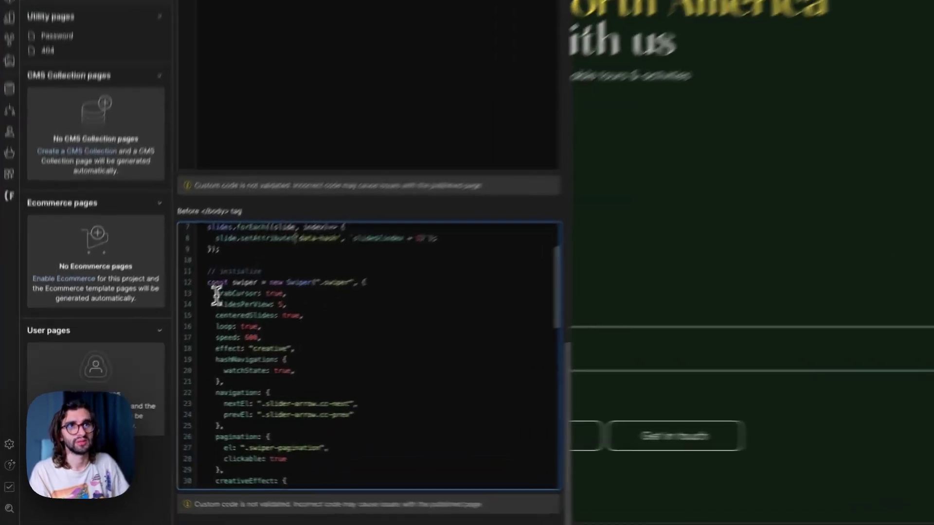
{"action": "left_click_drag", "start_coordinate": [177, 324], "coordinate": [207, 324]}
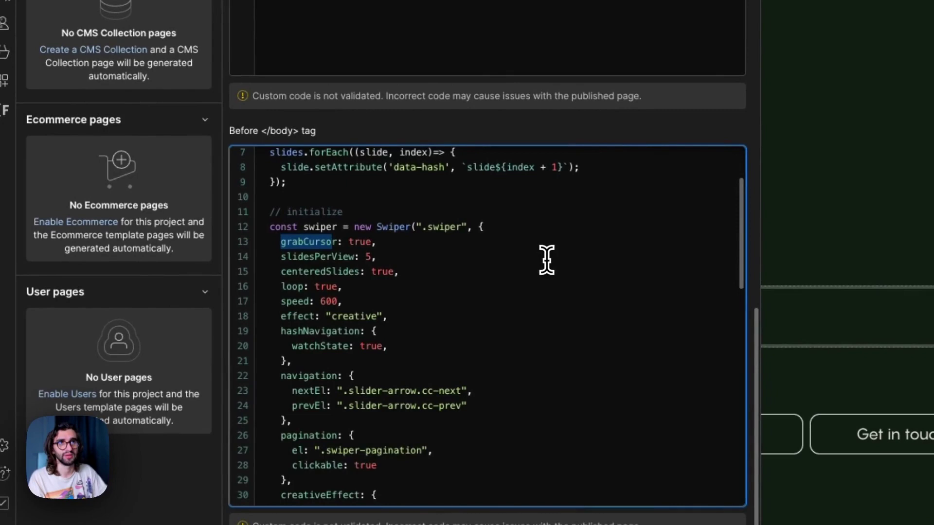
{"action": "left_click_drag", "start_coordinate": [281, 256], "coordinate": [376, 257]}
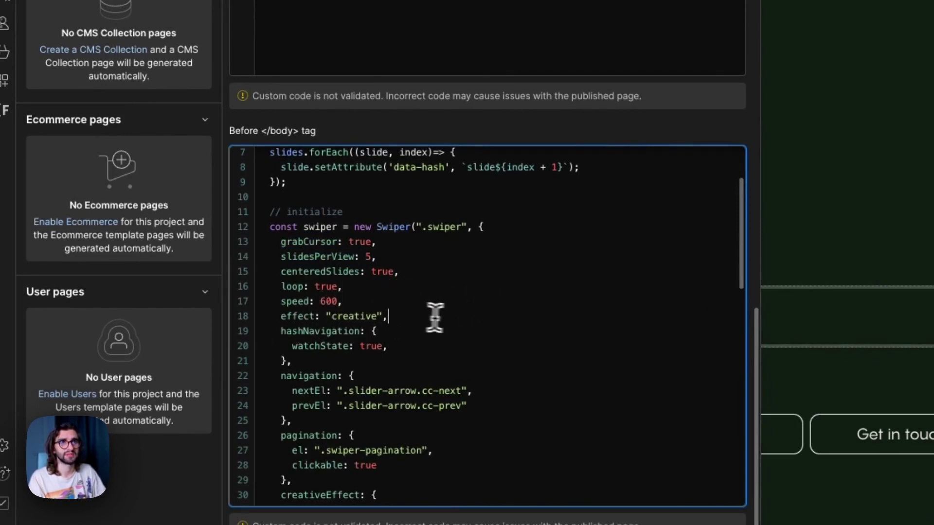
{"action": "scroll", "coordinate": [447, 321], "scroll_direction": "down", "scroll_amount": 3}
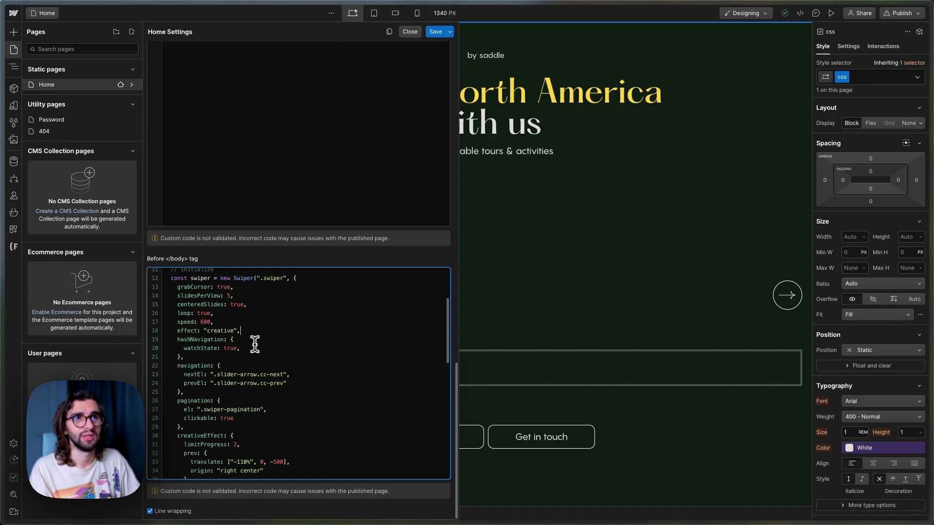
{"action": "scroll", "coordinate": [255, 344], "scroll_direction": "down", "scroll_amount": 1}
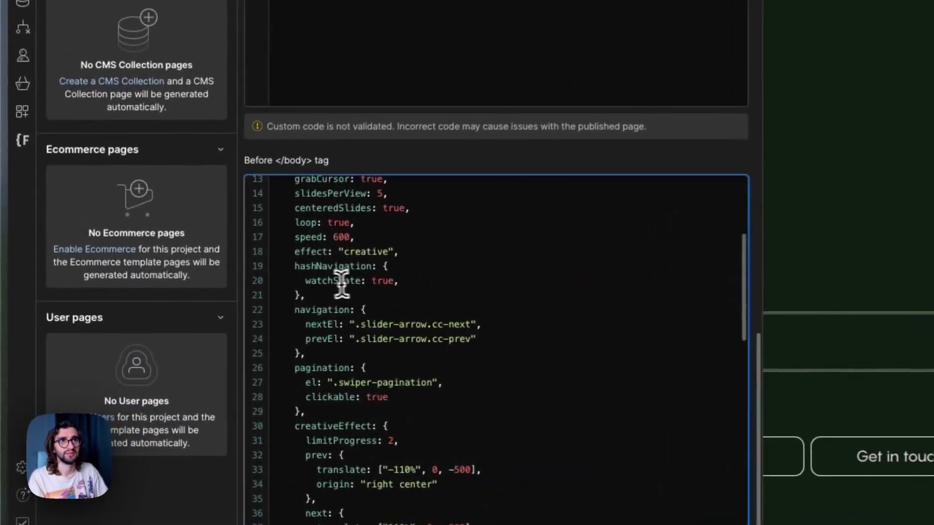
{"action": "left_click_drag", "start_coordinate": [305, 280], "coordinate": [419, 280]}
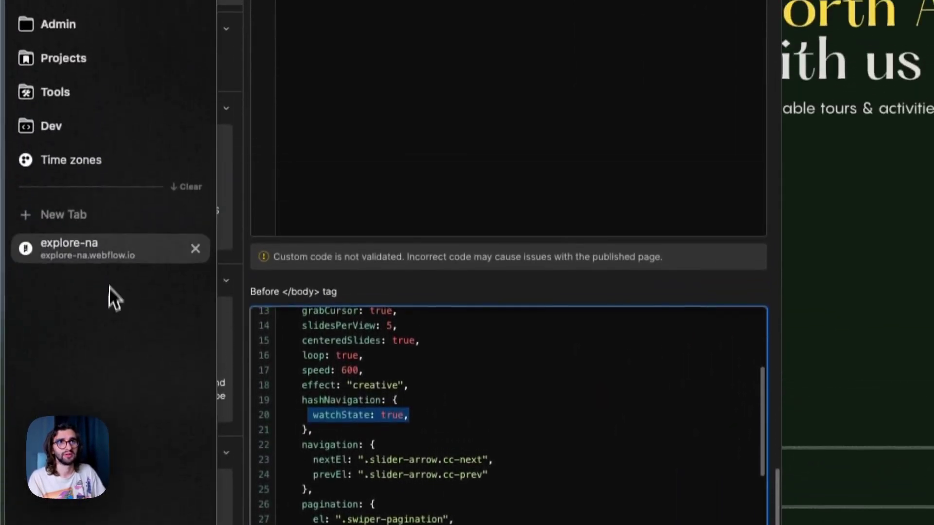
On the live explore-na site go back to Zion National Park, then return to Webflow.
{"action": "left_click", "coordinate": [108, 272]}
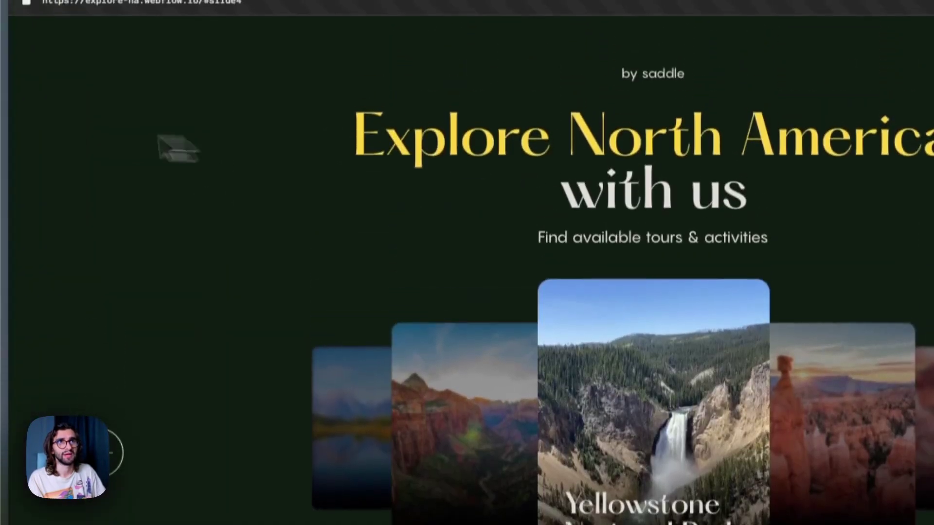
{"action": "mouse_move", "coordinate": [31, 42]}
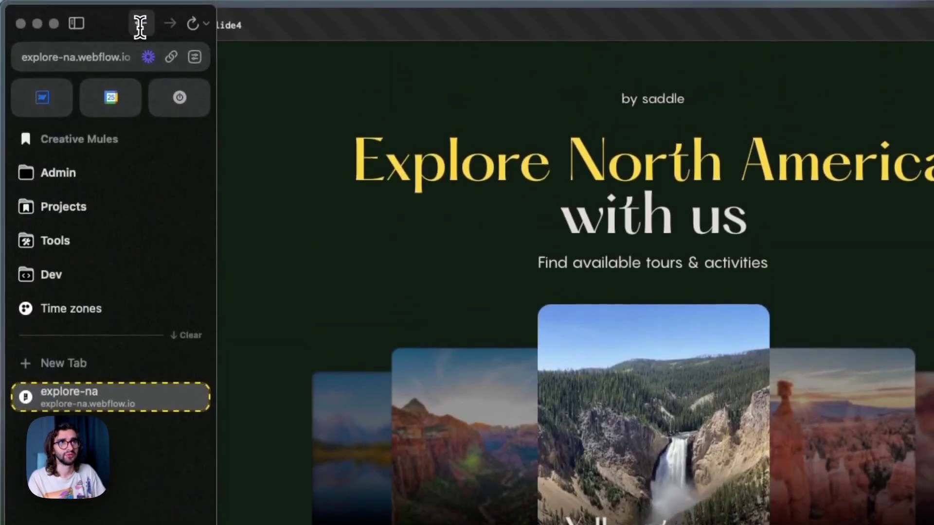
{"action": "left_click", "coordinate": [140, 24]}
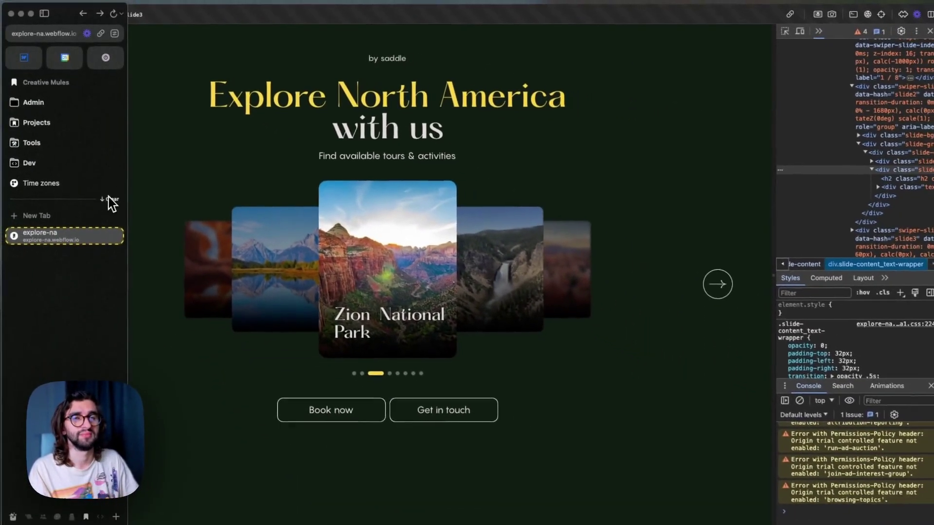
{"action": "mouse_move", "coordinate": [5, 152]}
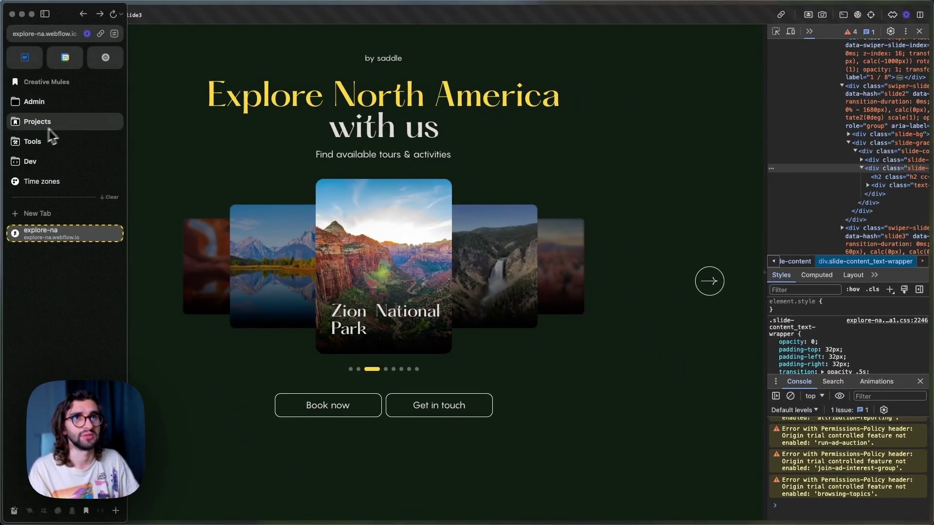
{"action": "left_click", "coordinate": [34, 60]}
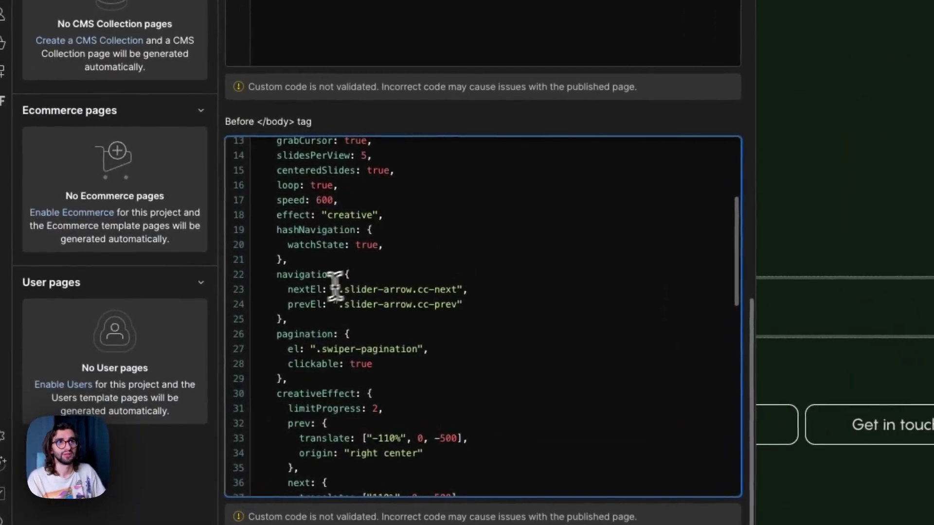
Highlight the slider-arrow navigation selectors, swiper-pagination selector and clickable: true option.
{"action": "left_click", "coordinate": [322, 386]}
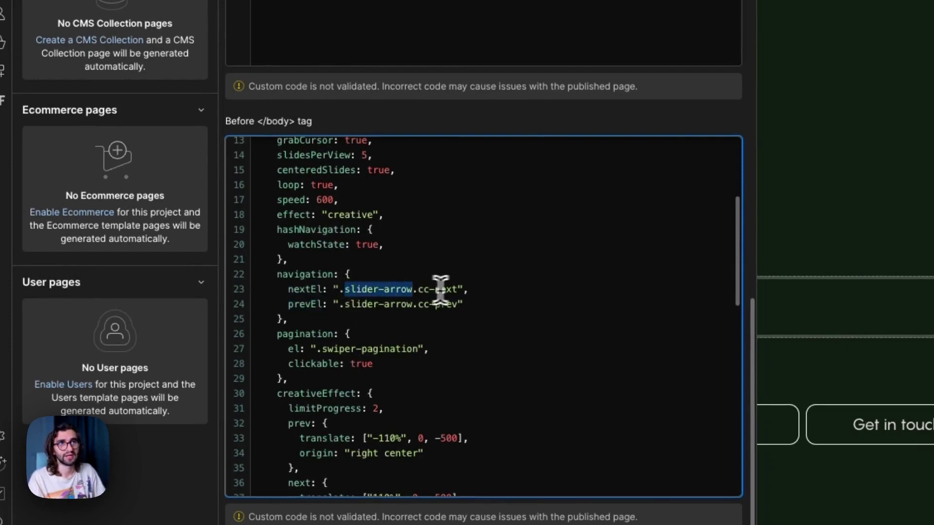
{"action": "left_click_drag", "start_coordinate": [458, 304], "coordinate": [336, 304]}
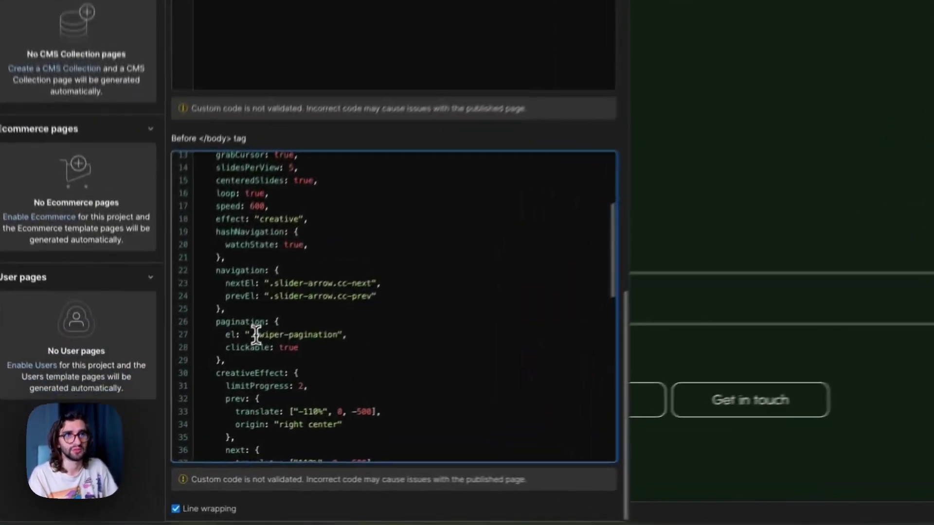
{"action": "left_click_drag", "start_coordinate": [204, 393], "coordinate": [262, 393]}
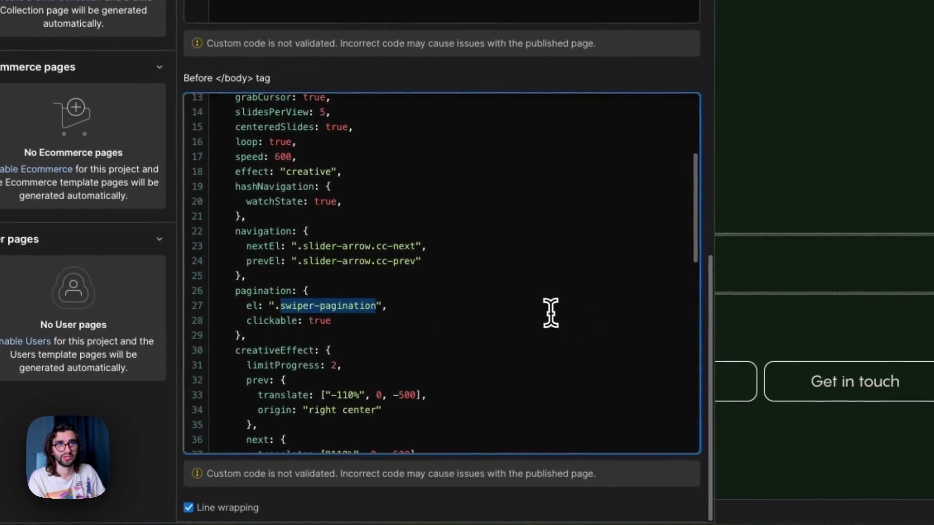
{"action": "left_click_drag", "start_coordinate": [341, 322], "coordinate": [218, 325]}
{"action": "scroll", "coordinate": [497, 289], "scroll_direction": "down", "scroll_amount": 3}
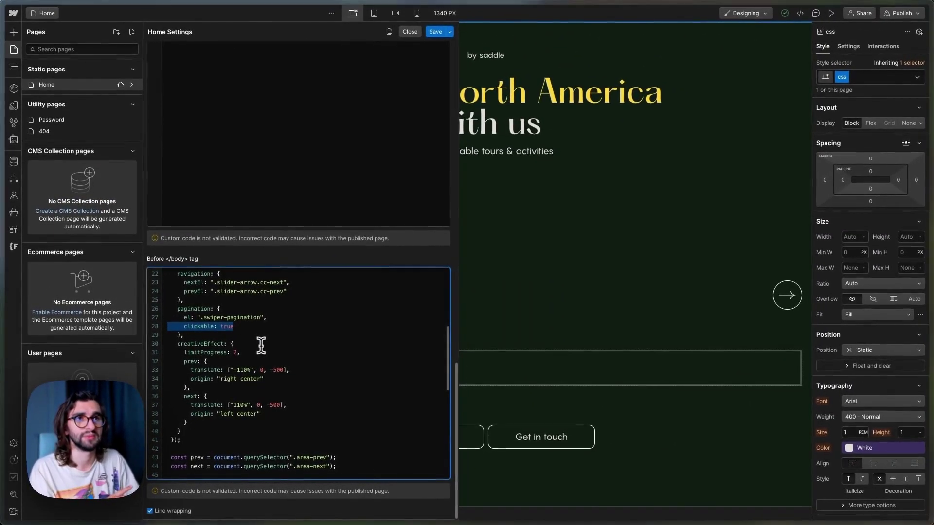
Highlight the prev slide's creativeEffect translate values, then continue down the script.
{"action": "left_click", "coordinate": [261, 345]}
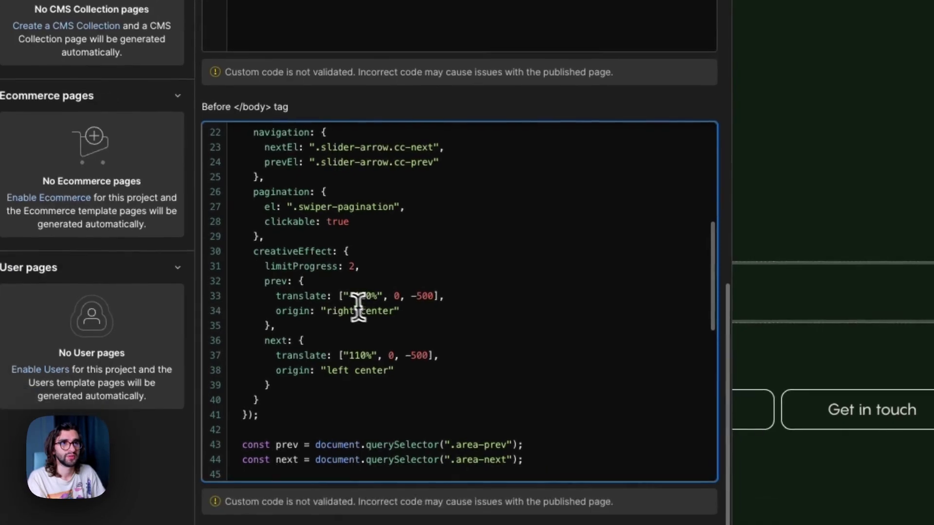
{"action": "left_click_drag", "start_coordinate": [324, 323], "coordinate": [494, 323]}
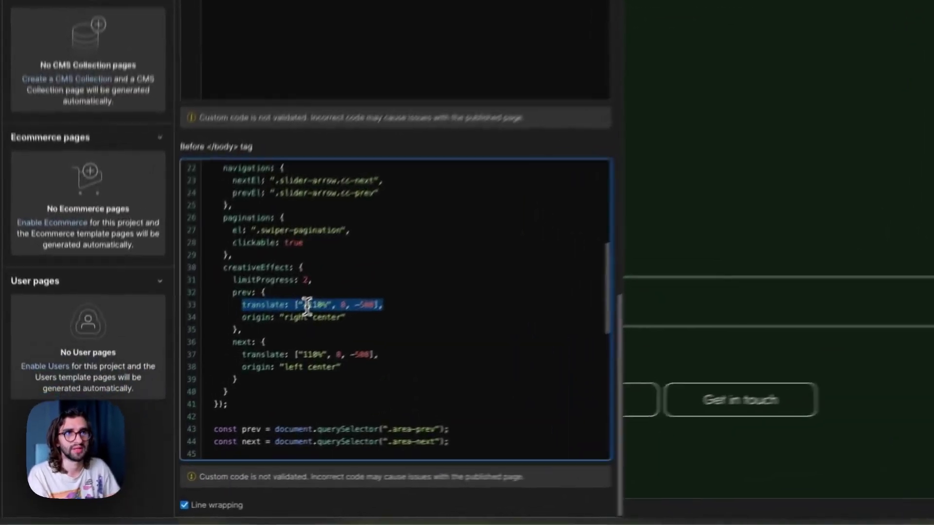
{"action": "left_click", "coordinate": [397, 295]}
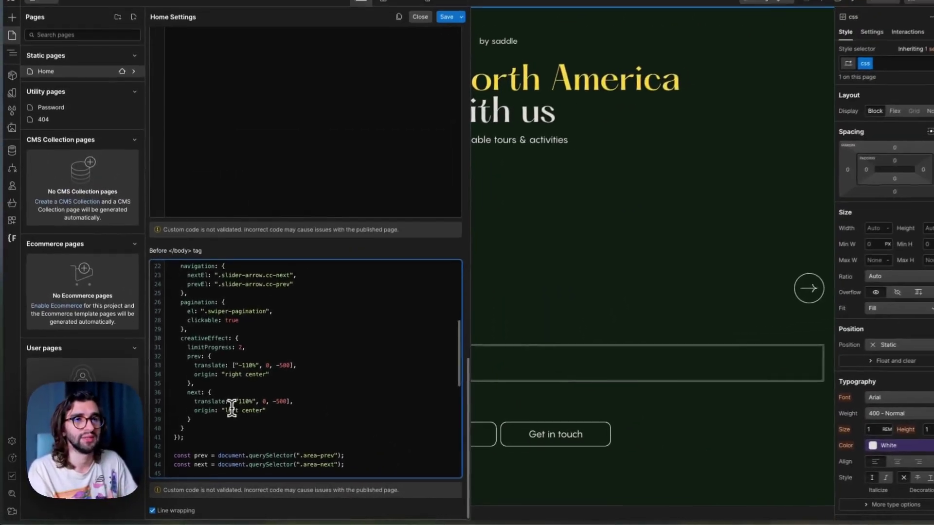
{"action": "scroll", "coordinate": [325, 291], "scroll_direction": "down", "scroll_amount": 1}
{"action": "scroll", "coordinate": [222, 387], "scroll_direction": "down", "scroll_amount": 3}
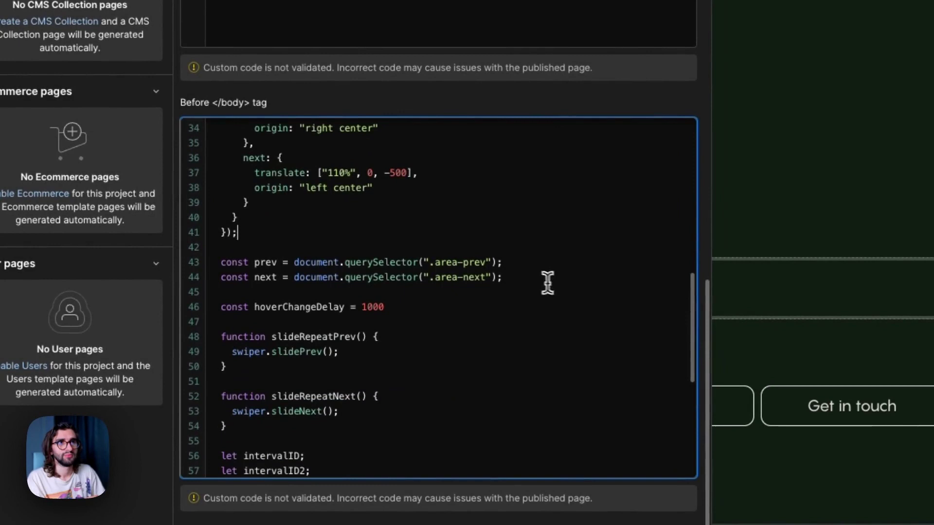
{"action": "left_click_drag", "start_coordinate": [548, 282], "coordinate": [186, 270]}
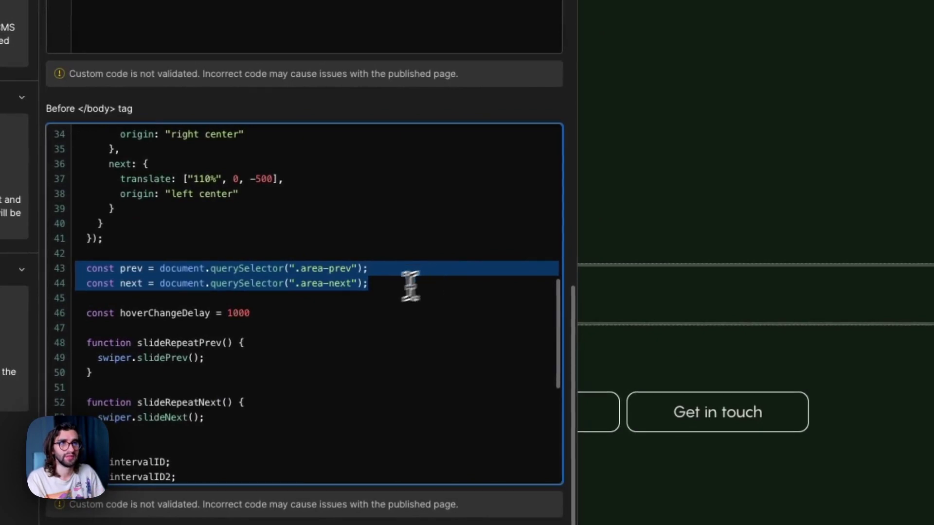
{"action": "left_click", "coordinate": [281, 312]}
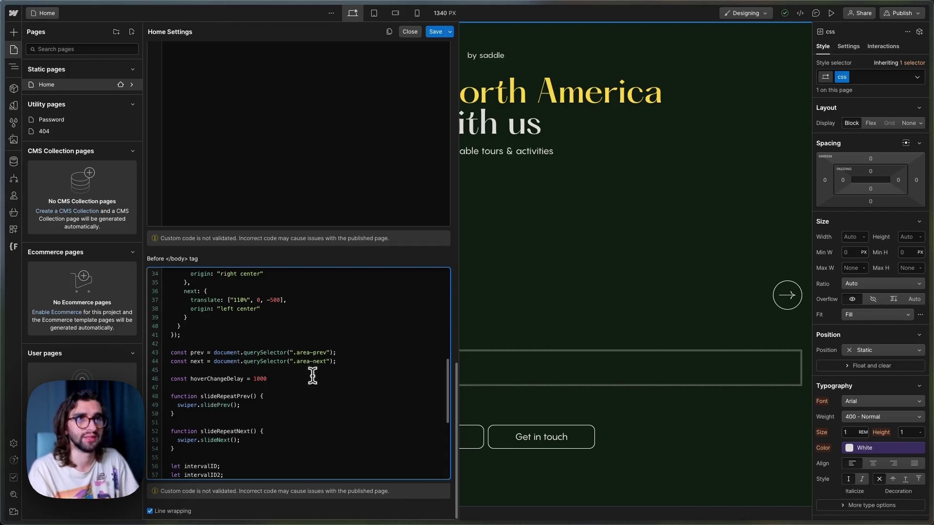
{"action": "scroll", "coordinate": [313, 376], "scroll_direction": "down", "scroll_amount": 3}
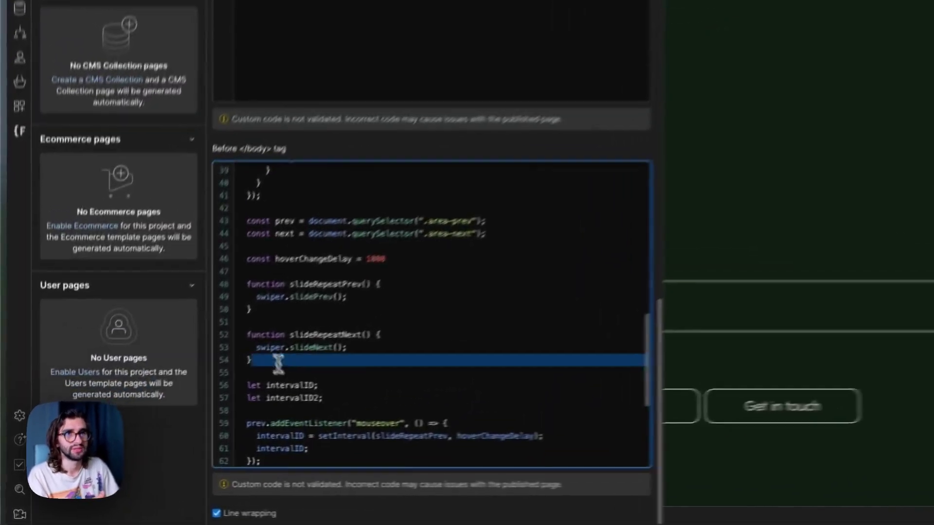
{"action": "left_click_drag", "start_coordinate": [193, 405], "coordinate": [153, 353]}
{"action": "left_click", "coordinate": [274, 368]}
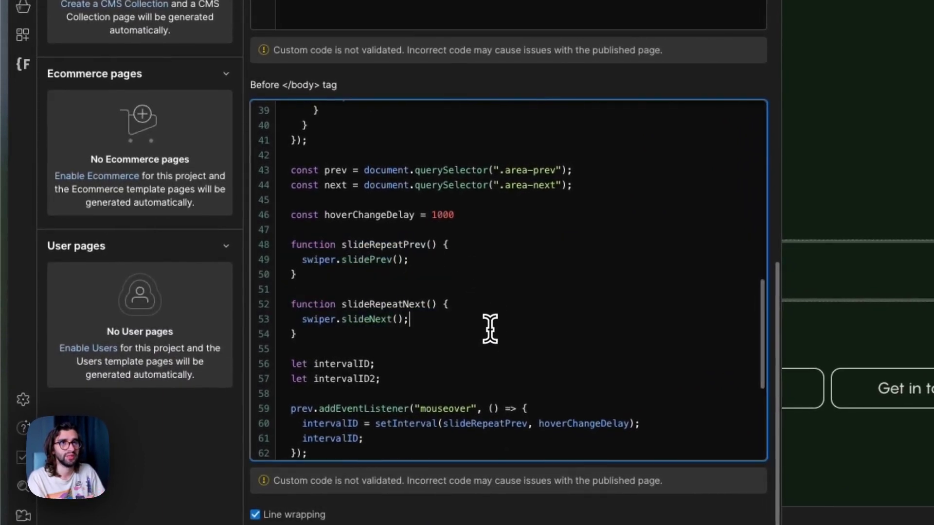
{"action": "scroll", "coordinate": [490, 326], "scroll_direction": "down", "scroll_amount": 2}
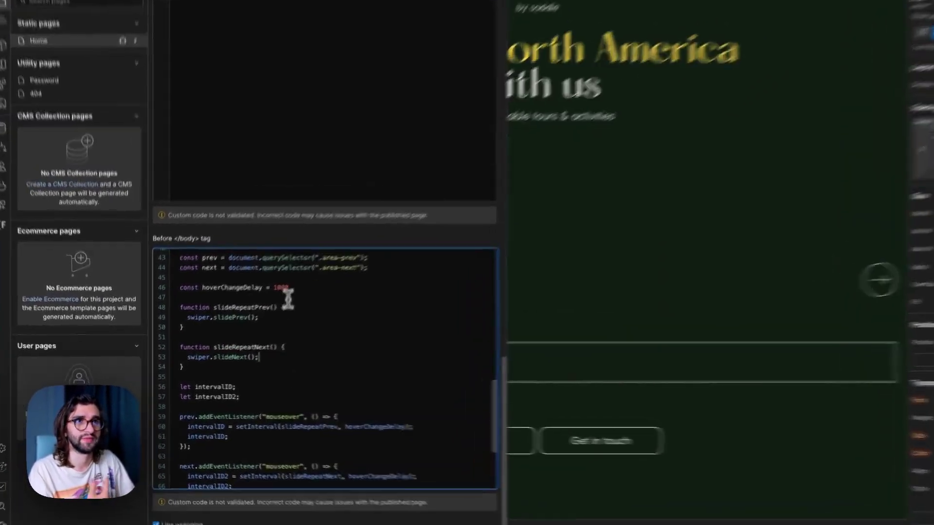
{"action": "double_click", "coordinate": [281, 288]}
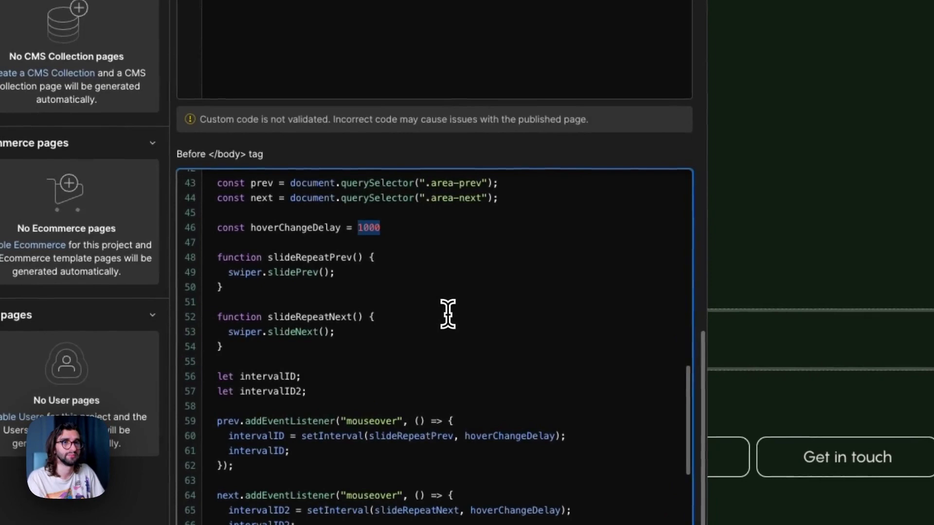
{"action": "scroll", "coordinate": [423, 327], "scroll_direction": "down", "scroll_amount": 3}
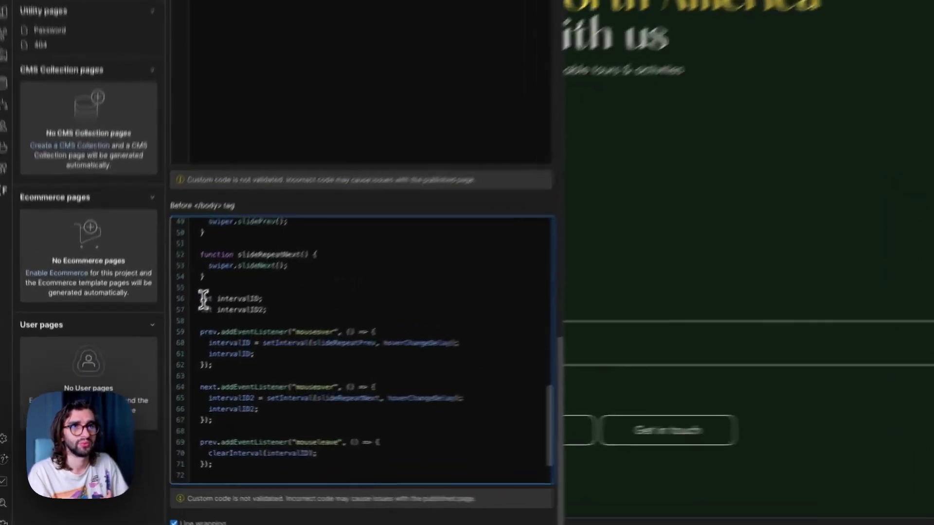
{"action": "left_click_drag", "start_coordinate": [170, 333], "coordinate": [289, 342]}
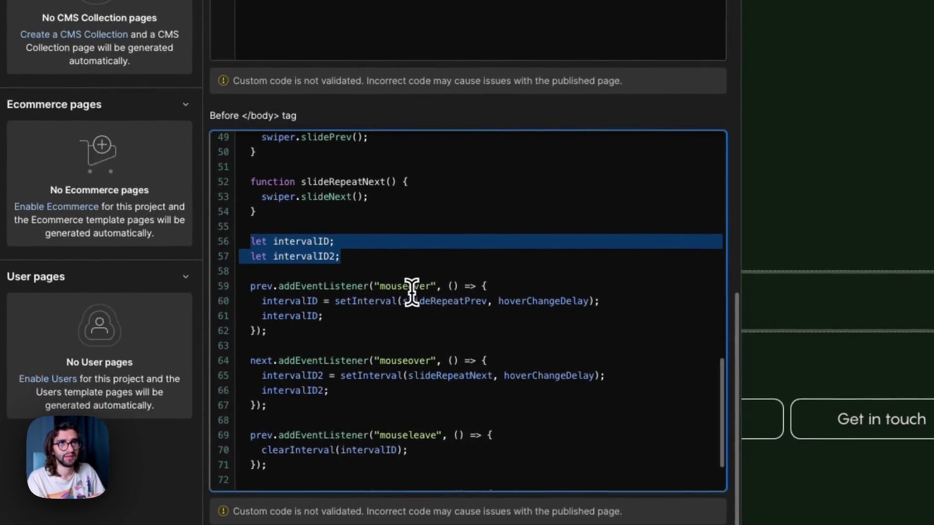
Highlight both mouseover listeners and the setInterval call to slideRepeatPrev.
{"action": "double_click", "coordinate": [411, 287]}
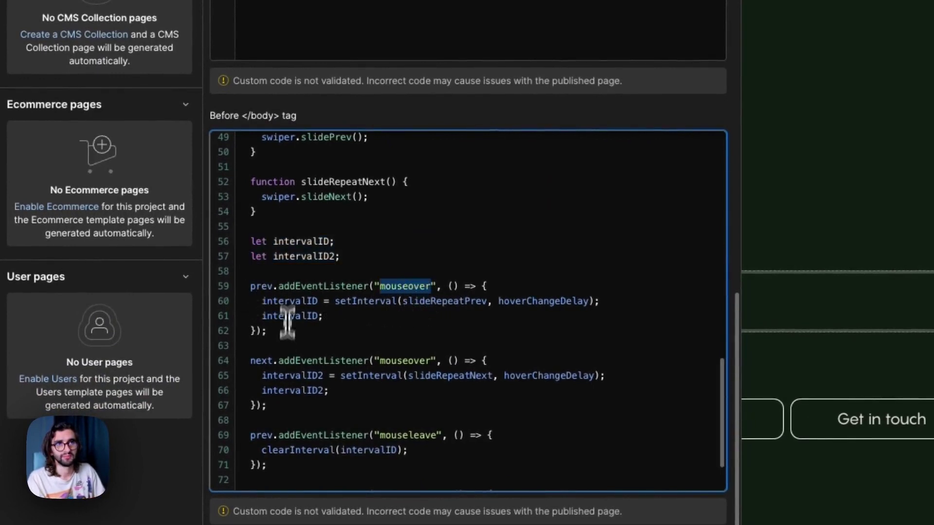
{"action": "left_click_drag", "start_coordinate": [329, 390], "coordinate": [262, 309]}
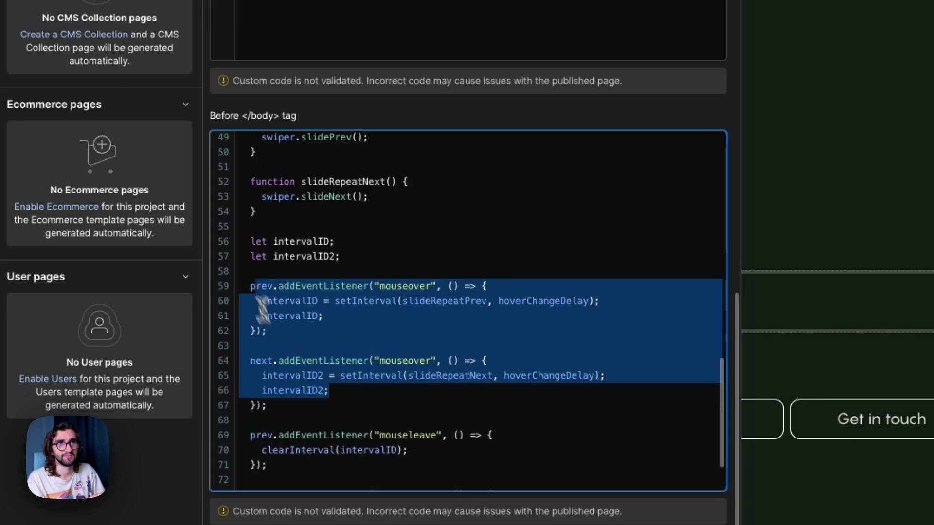
{"action": "left_click", "coordinate": [470, 301]}
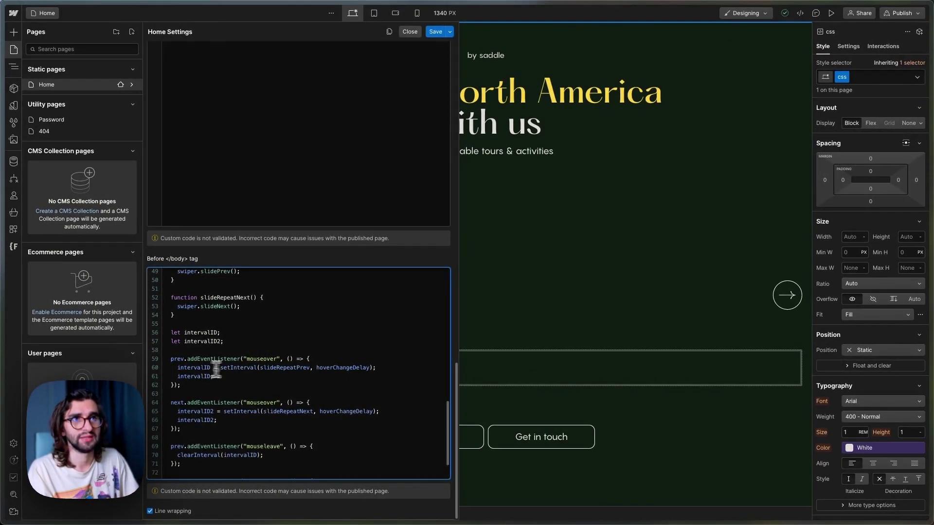
{"action": "double_click", "coordinate": [238, 367]}
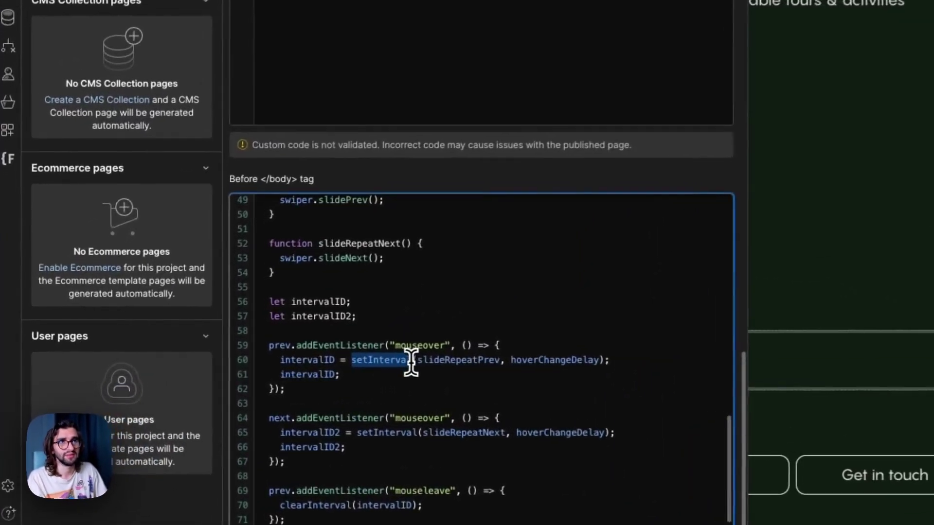
{"action": "double_click", "coordinate": [473, 361]}
{"action": "double_click", "coordinate": [474, 360]}
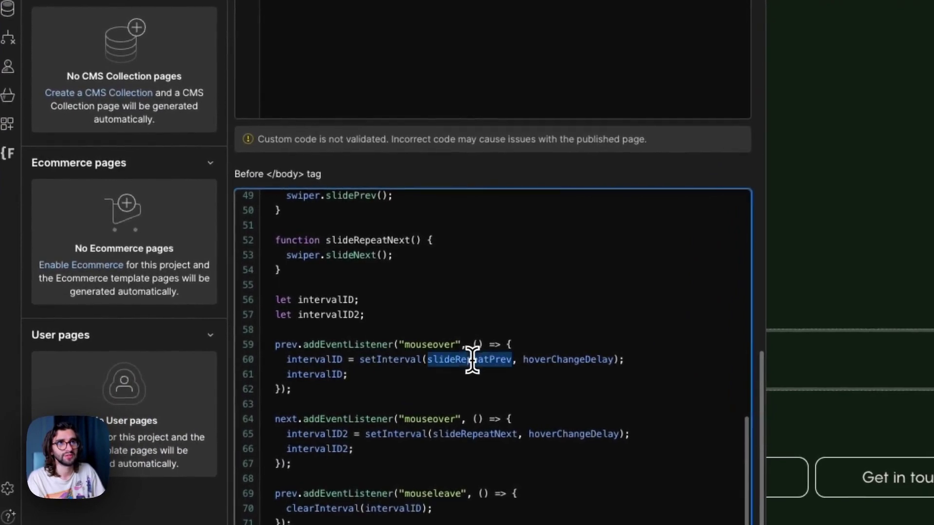
Highlight intervalID2 in the next listener and clearInterval in the mouseleave handler.
{"action": "scroll", "coordinate": [434, 301], "scroll_direction": "up", "scroll_amount": 1}
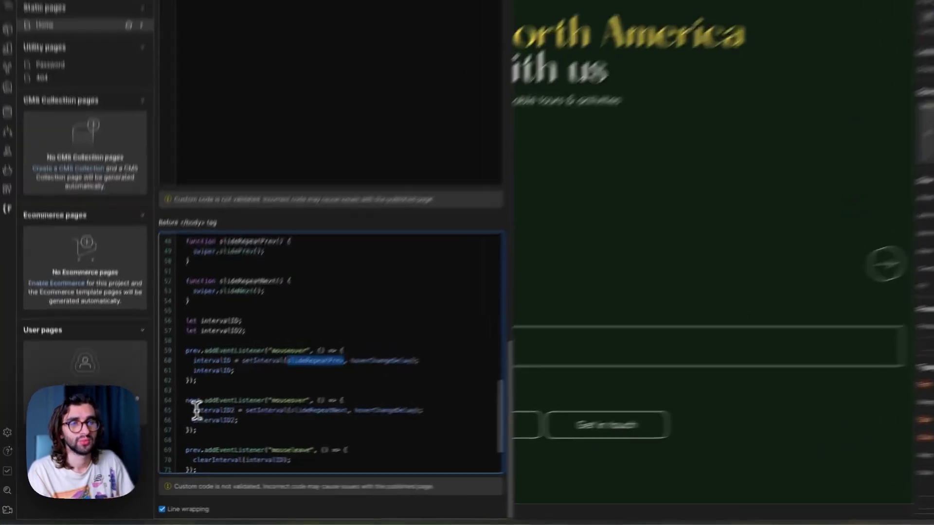
{"action": "double_click", "coordinate": [195, 425]}
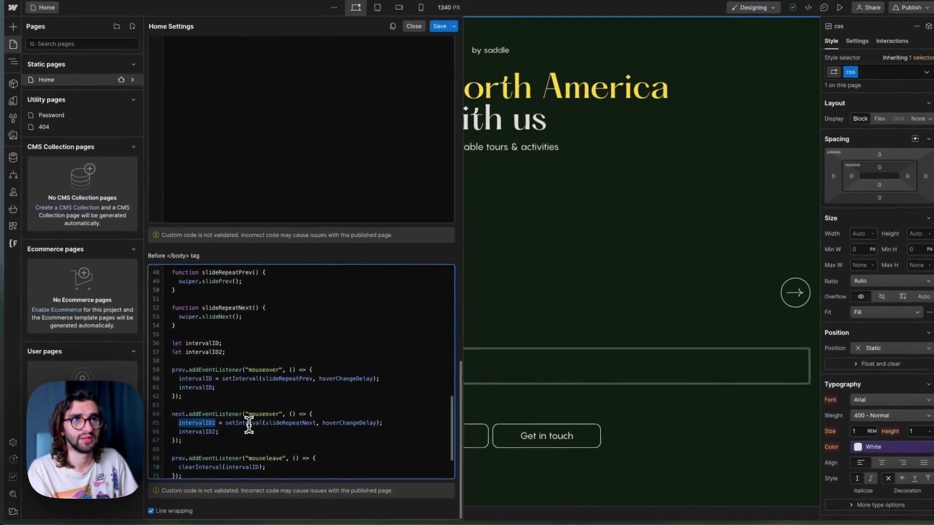
{"action": "scroll", "coordinate": [311, 412], "scroll_direction": "down", "scroll_amount": 1}
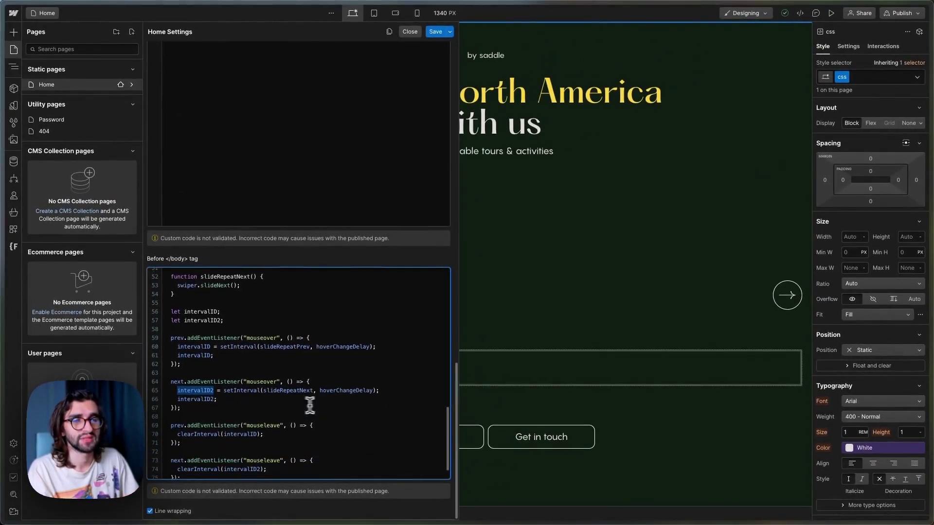
{"action": "scroll", "coordinate": [310, 407], "scroll_direction": "down", "scroll_amount": 1}
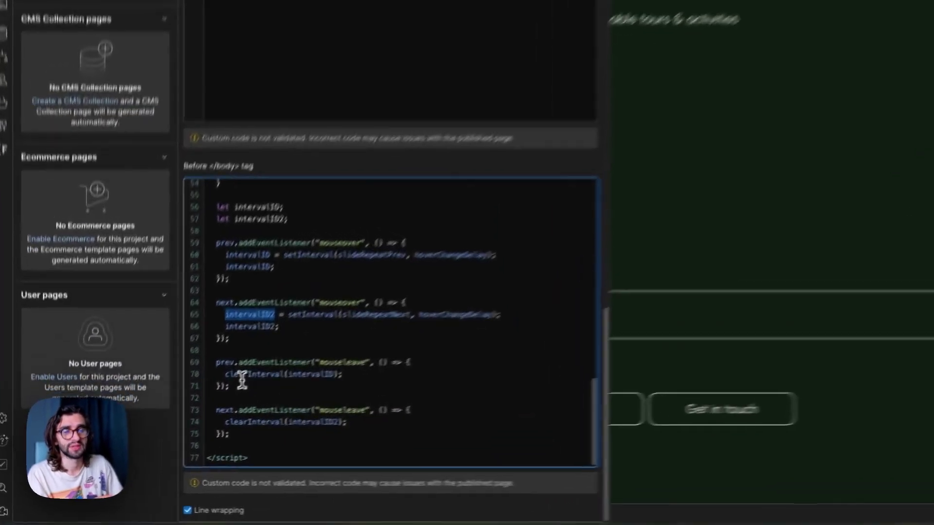
{"action": "double_click", "coordinate": [199, 411]}
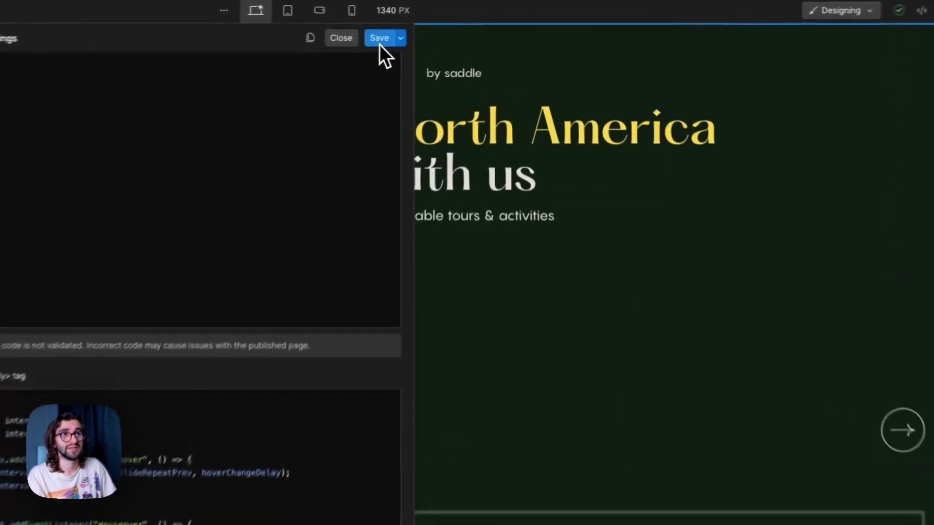
Save the custom code, close page settings, and select the first Slide (Lower Antelope Canyon).
{"action": "left_click", "coordinate": [435, 32]}
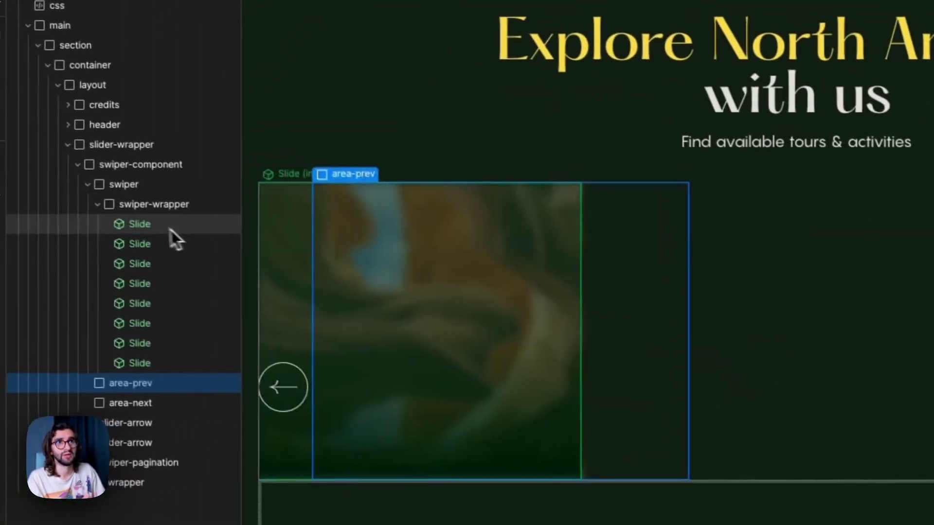
{"action": "left_click", "coordinate": [167, 226]}
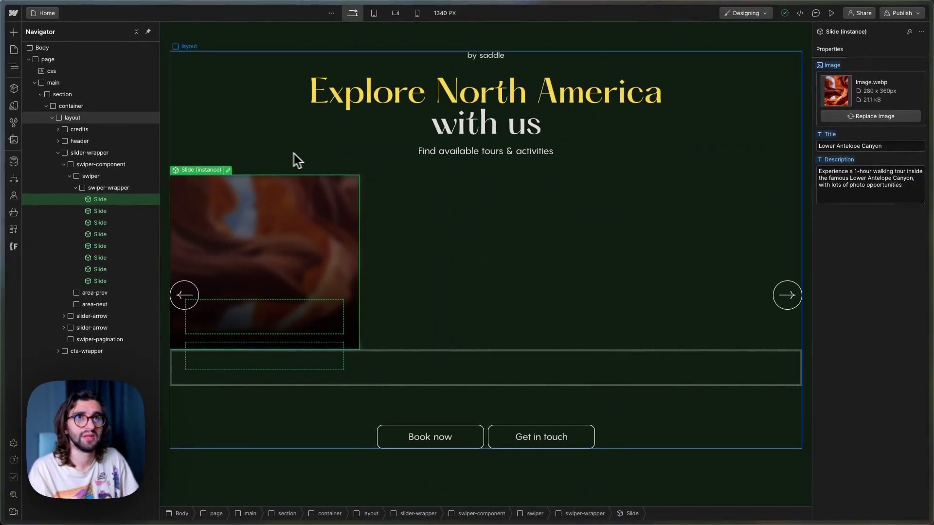
Switch to the live explore-na site and advance its carousel to Bryce Canyon, slide 3 of 8.
{"action": "mouse_move", "coordinate": [52, 209]}
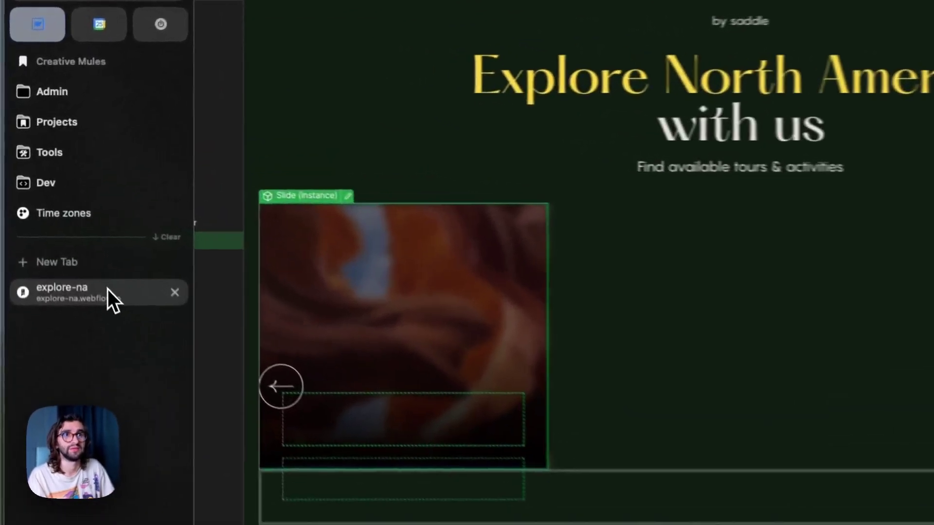
{"action": "left_click", "coordinate": [107, 291]}
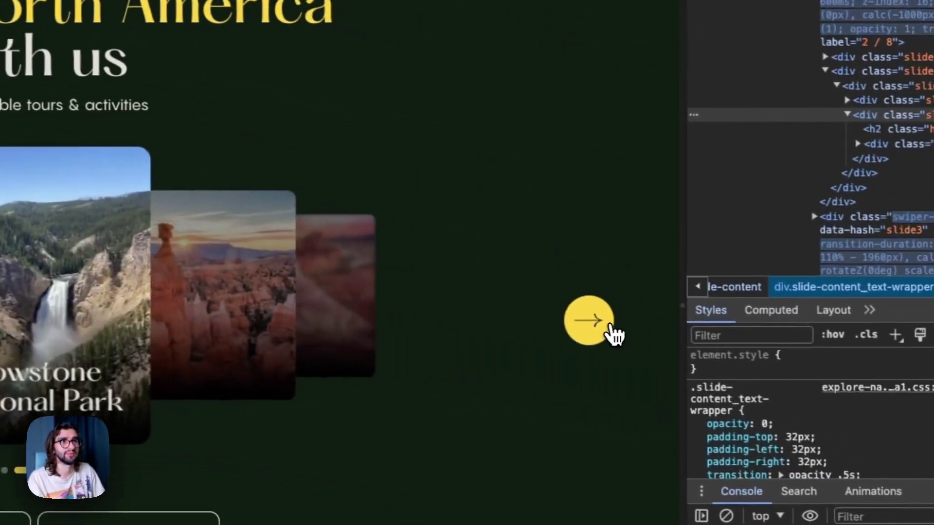
{"action": "left_click", "coordinate": [612, 333]}
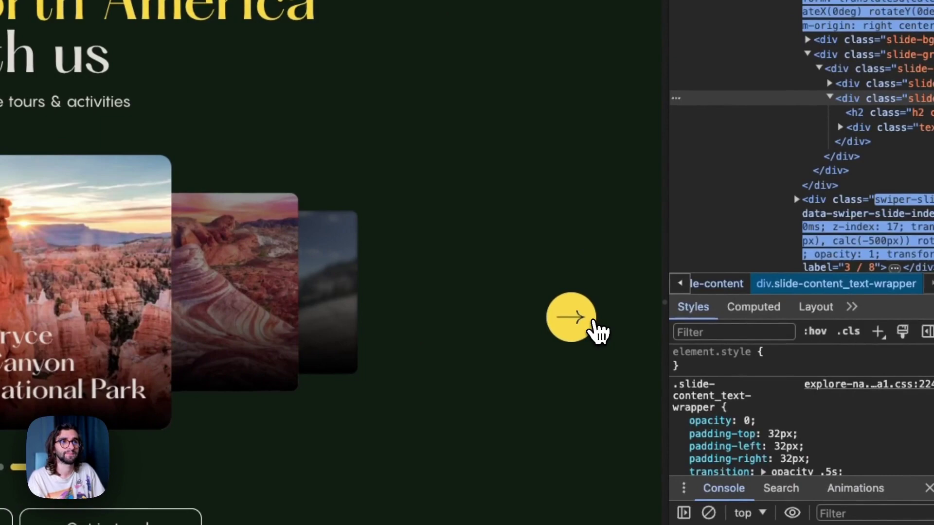